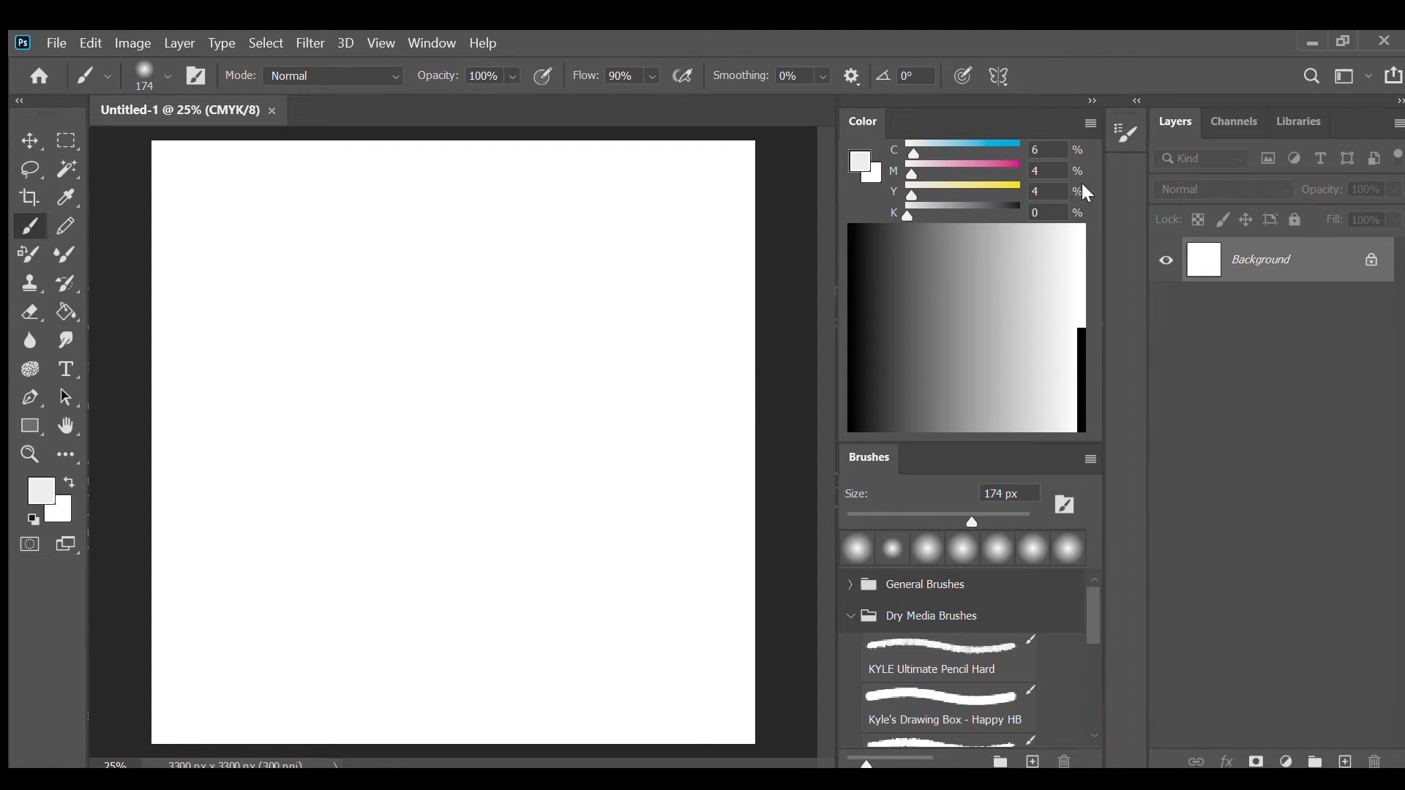
Add a new layer above the background and switch the colour picker's spectrum to Grayscale Ramp
{"action": "left_click", "coordinate": [1348, 762]}
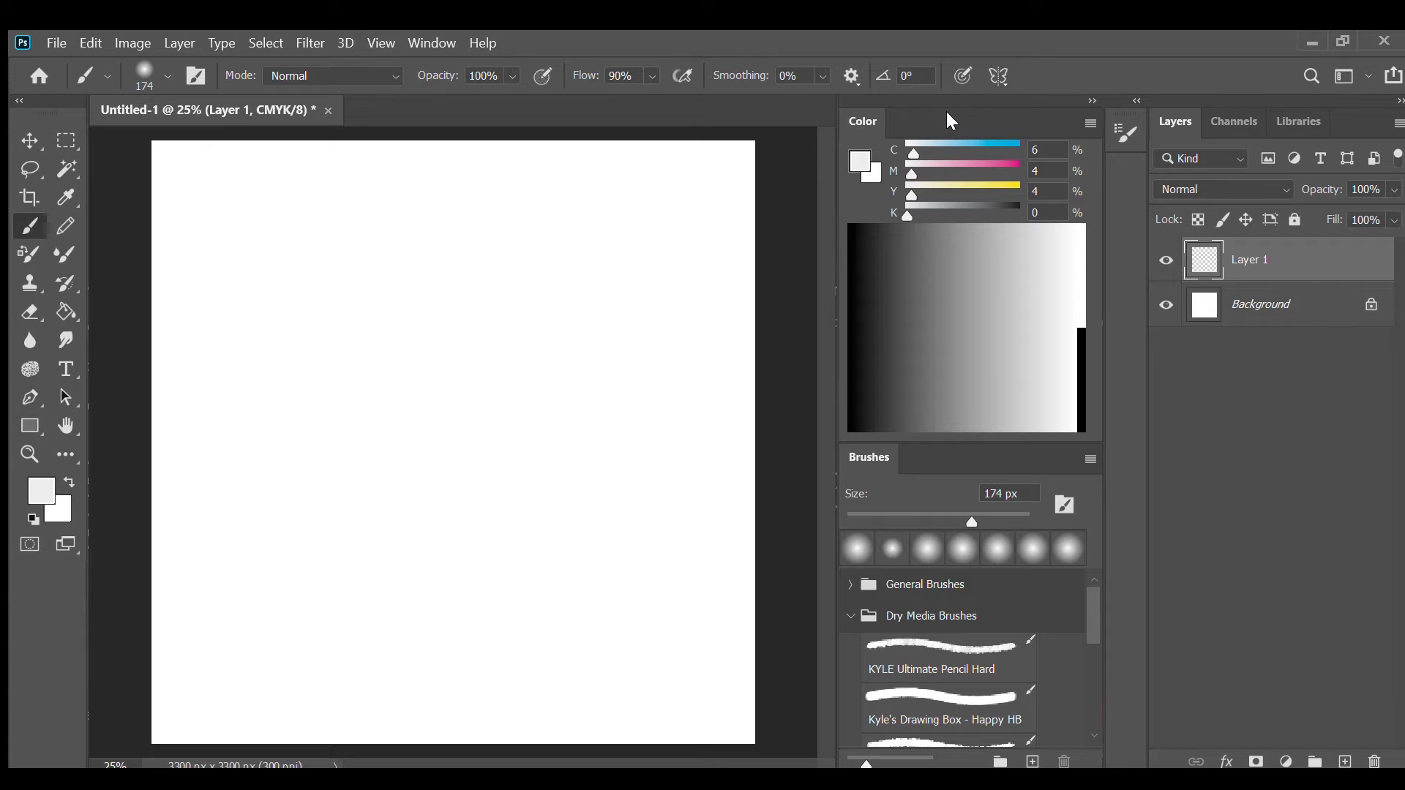
{"action": "left_click", "coordinate": [1090, 122]}
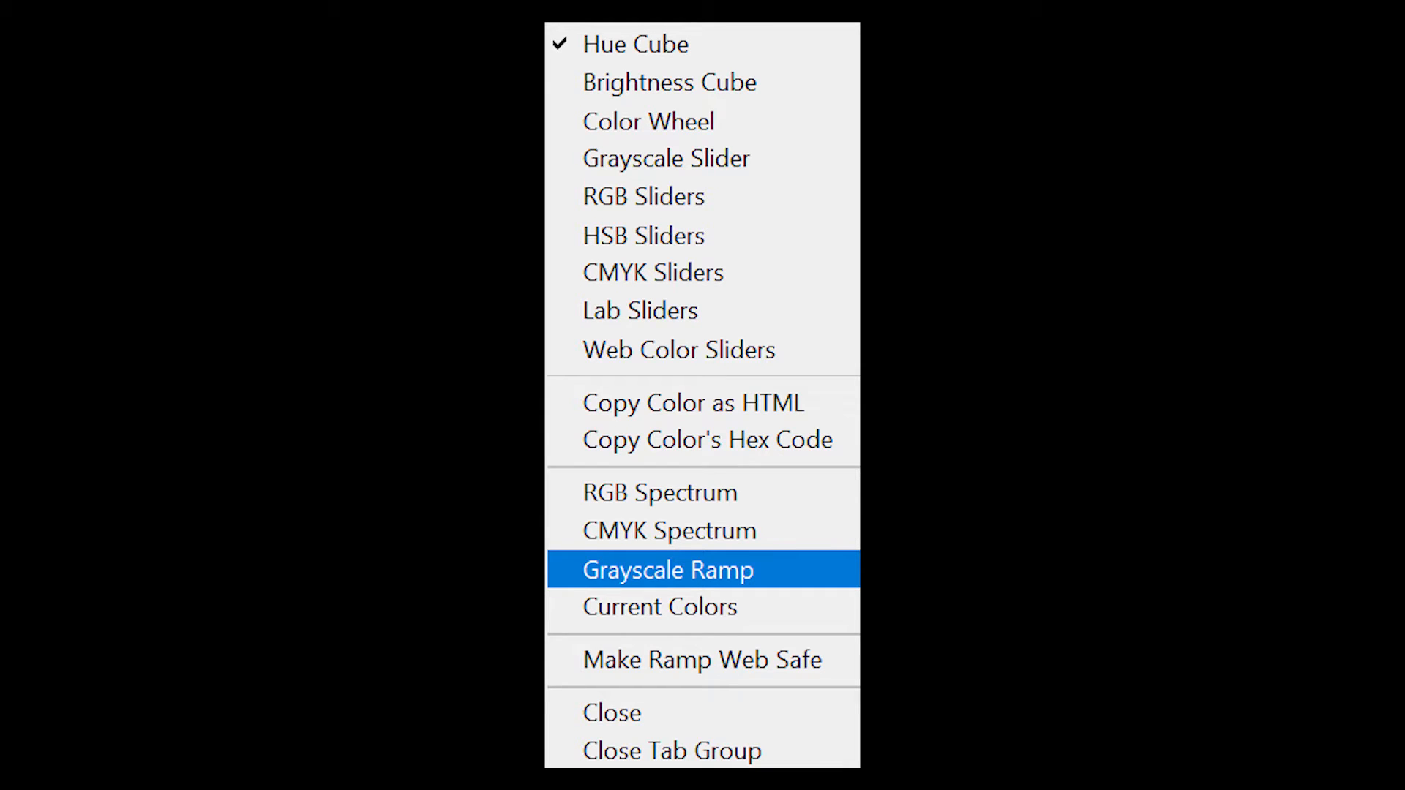
{"action": "left_click", "coordinate": [668, 570]}
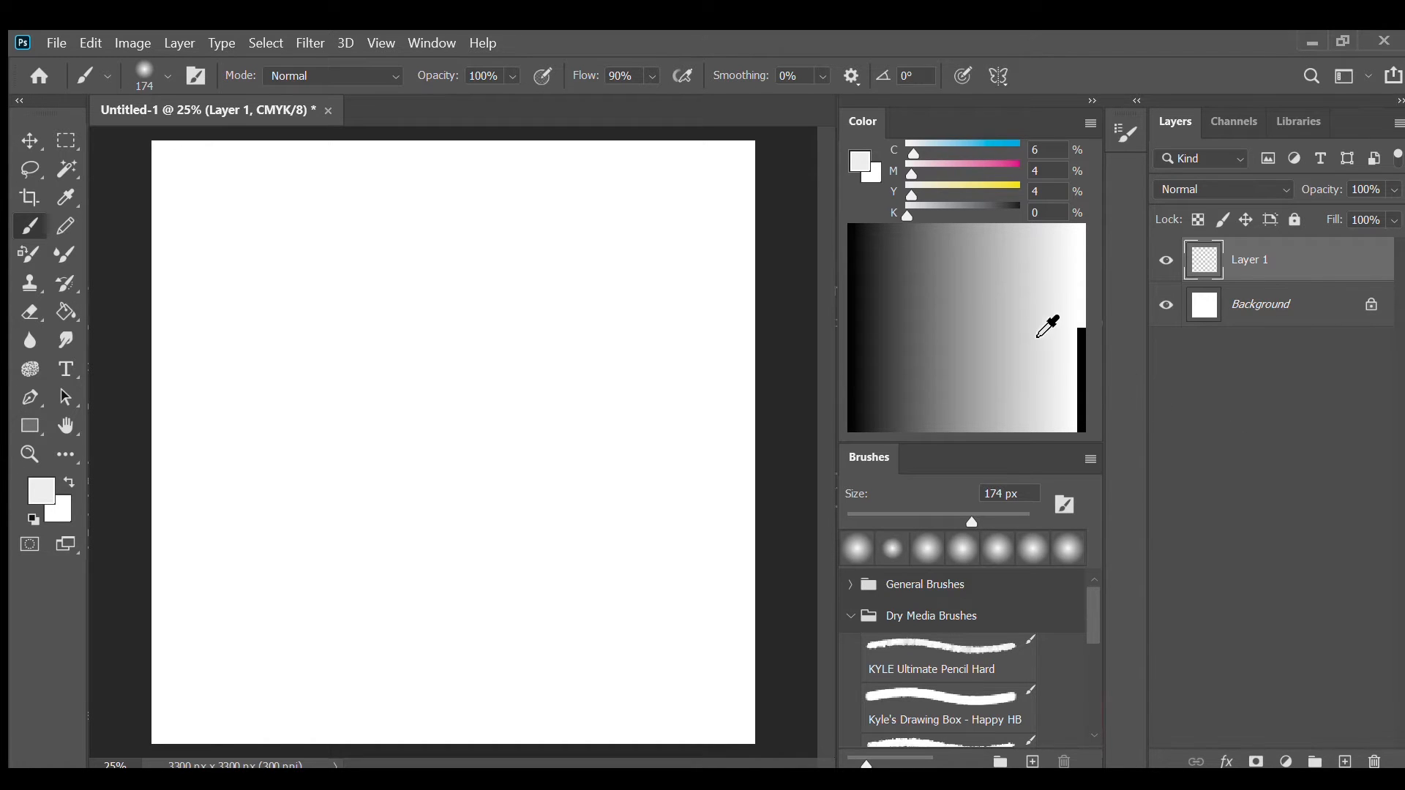
Fill the new layer with a mid gray (C 41, M 33, Y 34, K 1) and add an empty layer above it
{"action": "left_click", "coordinate": [974, 339]}
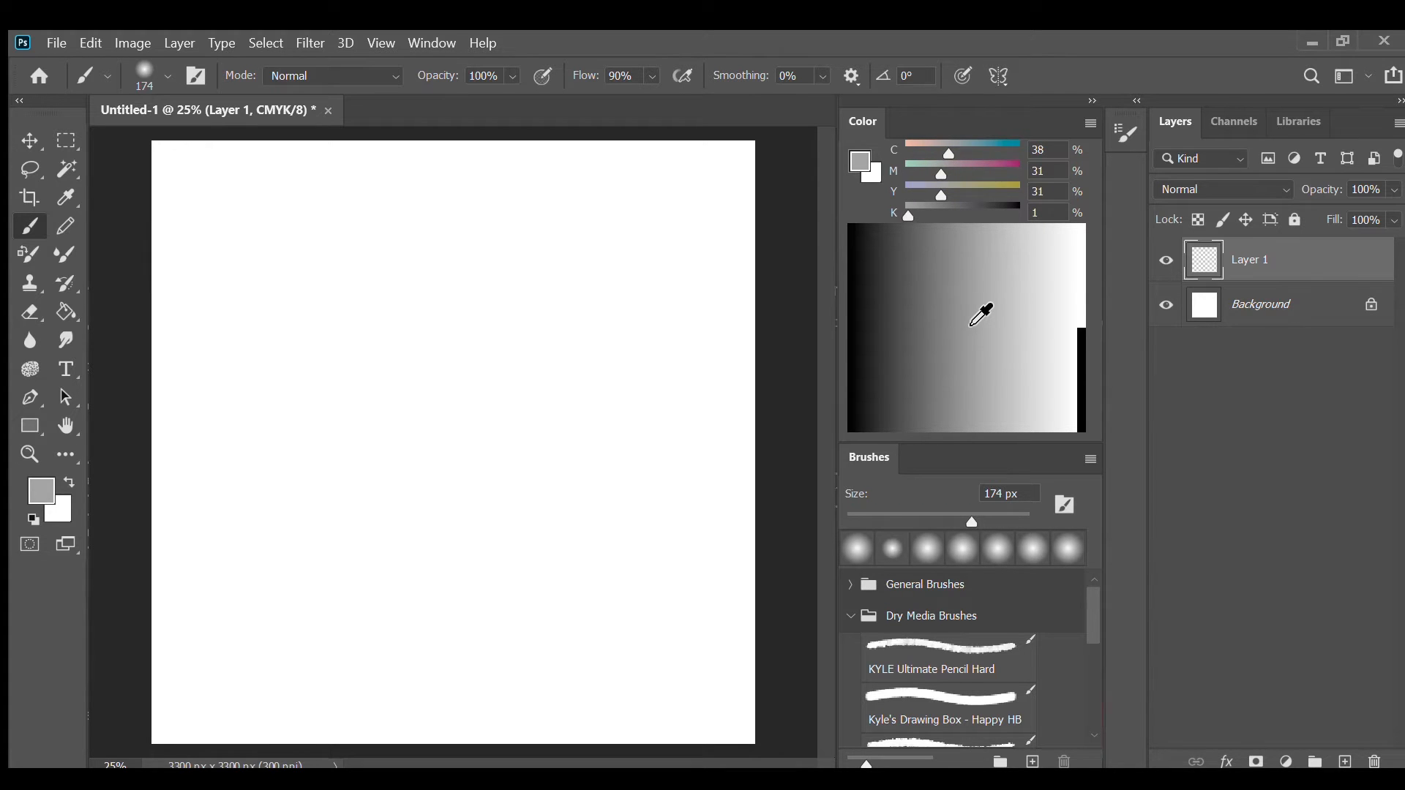
{"action": "left_click", "coordinate": [971, 327]}
{"action": "left_click", "coordinate": [68, 313]}
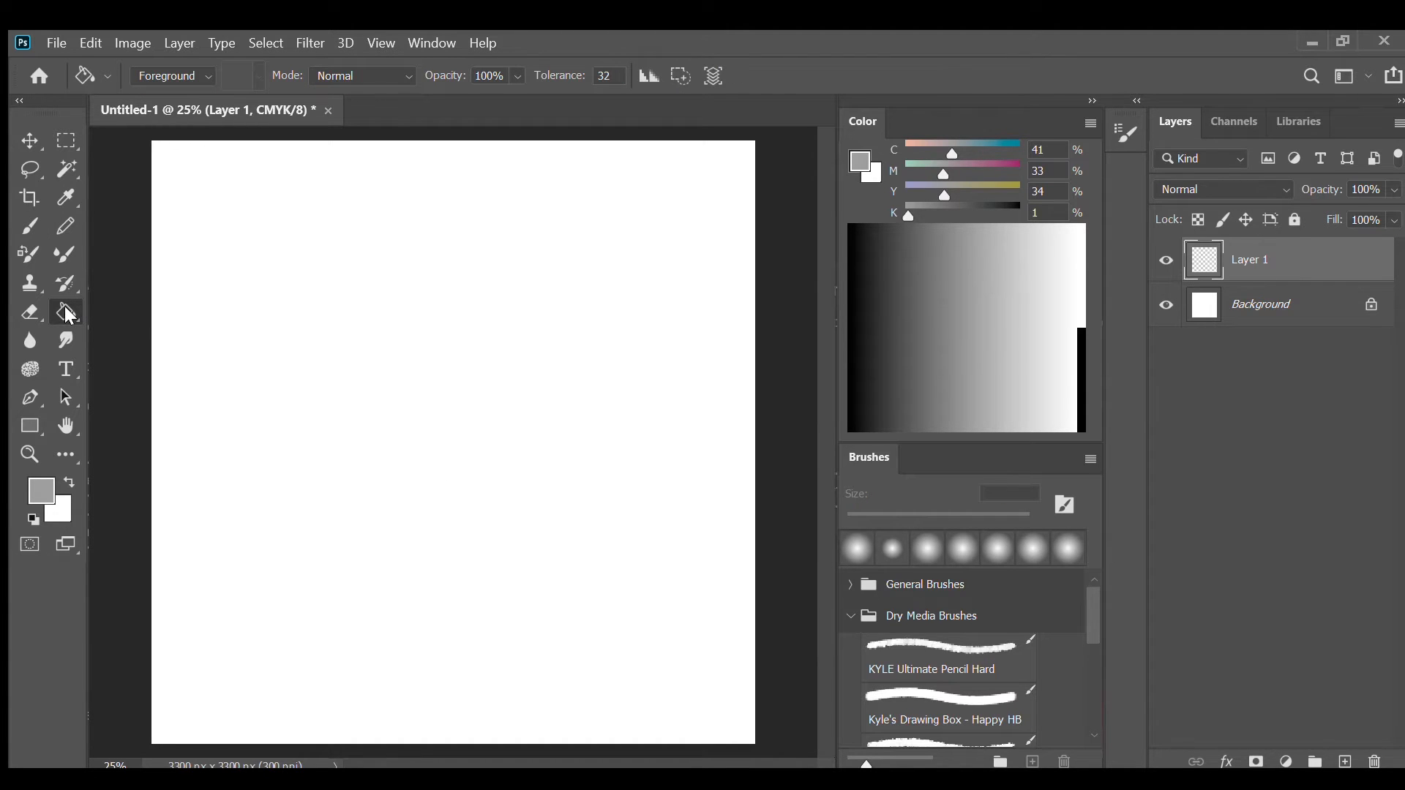
{"action": "left_click", "coordinate": [565, 395]}
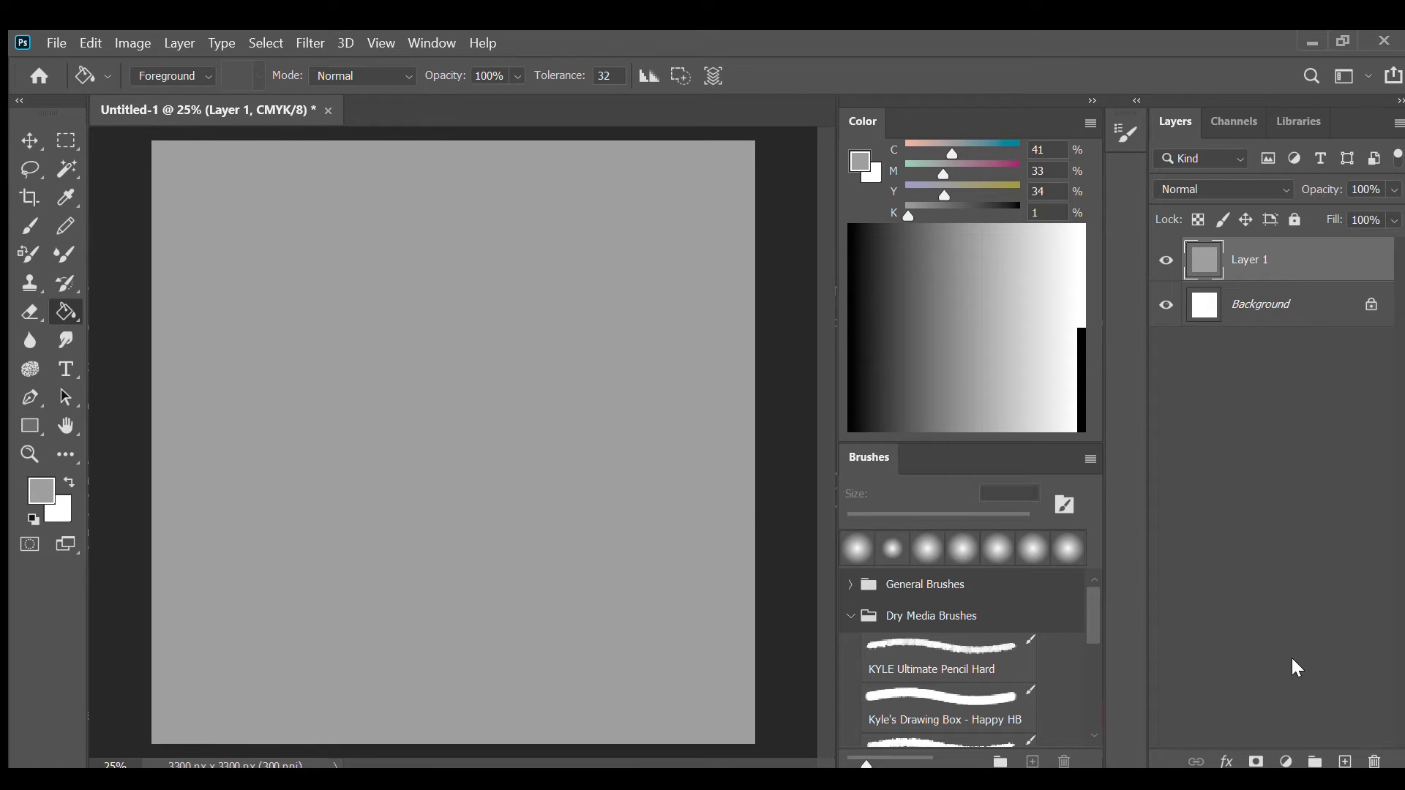
{"action": "left_click", "coordinate": [1351, 762]}
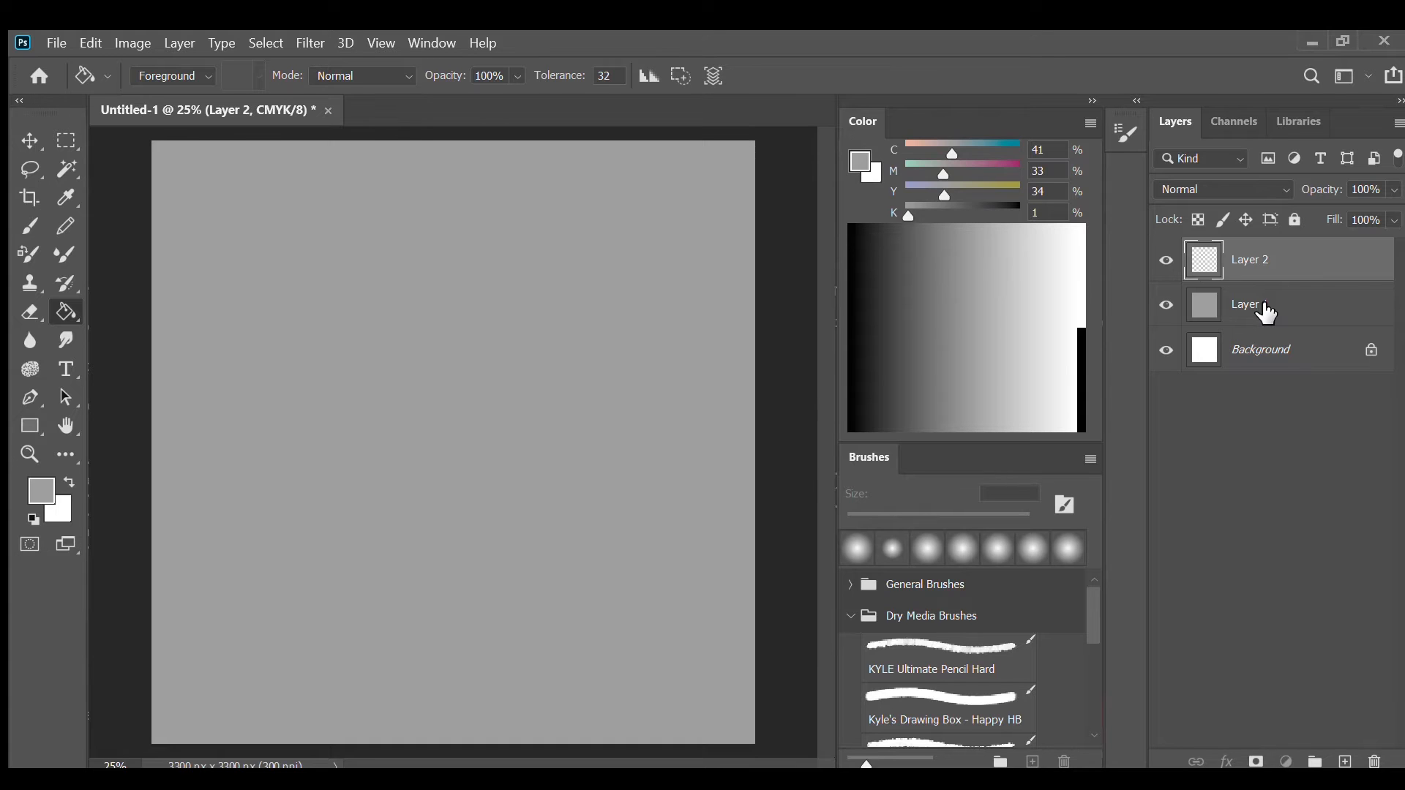
Rename the gray-filled layer to "gray" and lock it completely
{"action": "left_click", "coordinate": [1268, 312]}
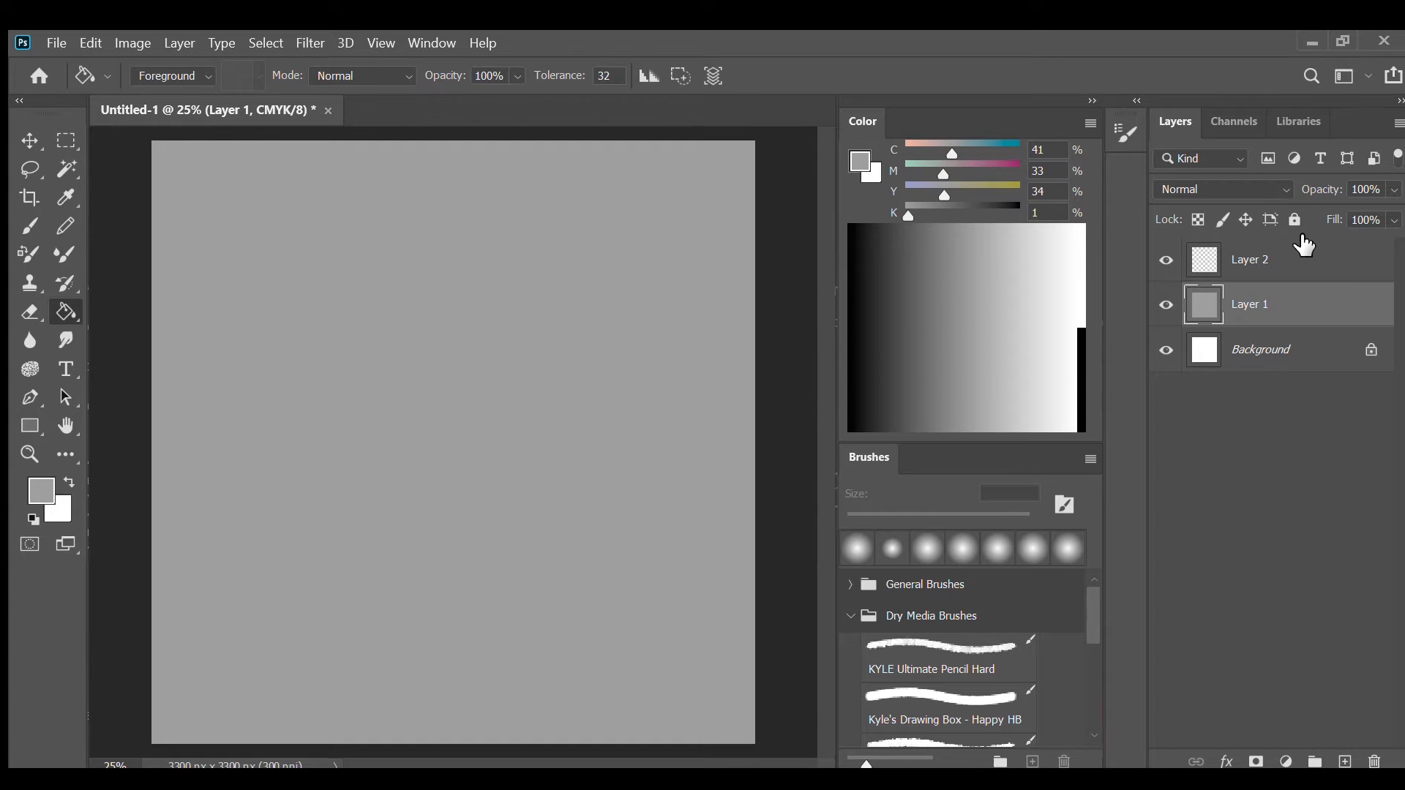
{"action": "key", "text": "r"}
{"action": "key", "text": "y"}
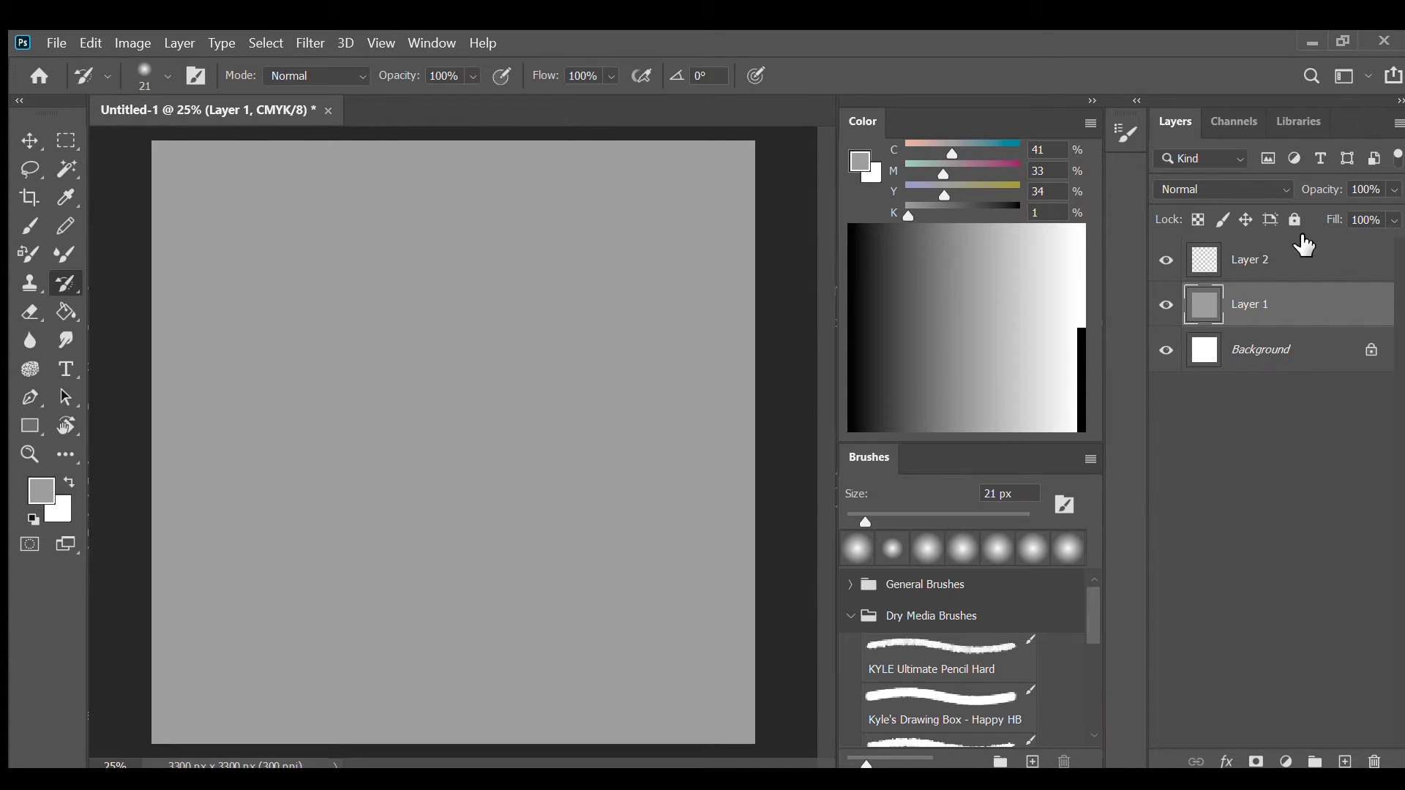
{"action": "double_click", "coordinate": [1260, 307]}
{"action": "type", "text": "gray"}
{"action": "key", "text": "Return"}
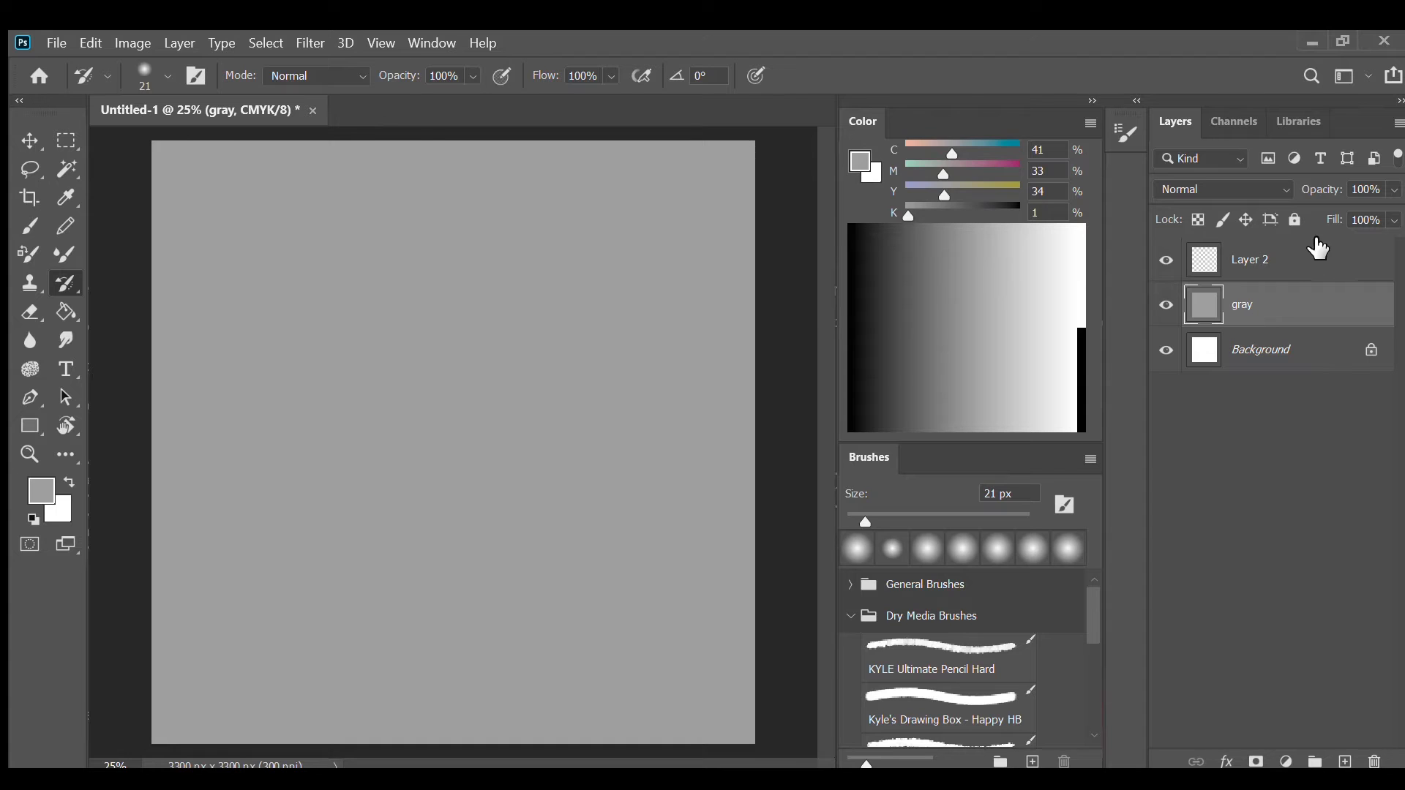
{"action": "left_click", "coordinate": [1285, 211]}
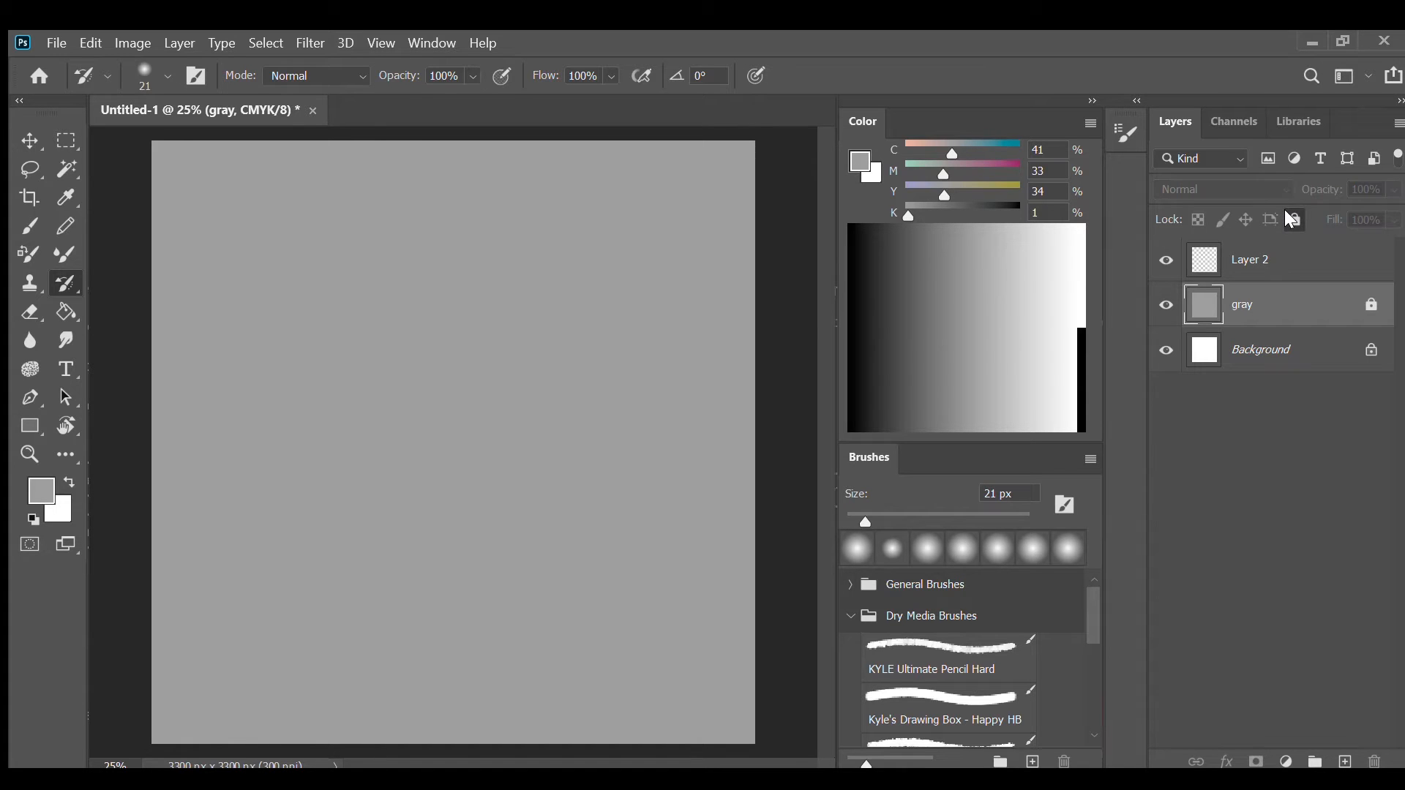
Sketch a rough red circle in the middle of the canvas on Layer 2
{"action": "left_click", "coordinate": [1301, 268]}
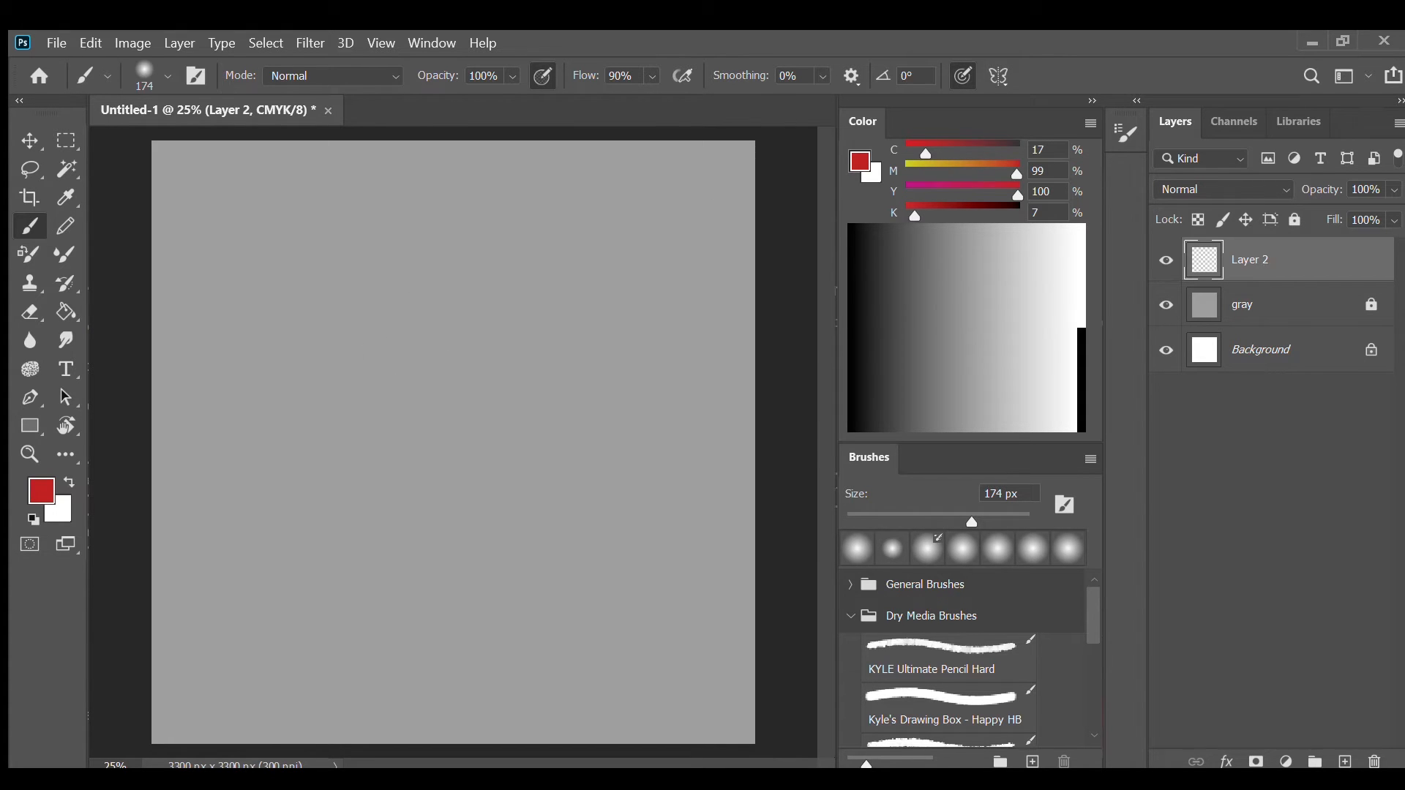
{"action": "left_click_drag", "start_coordinate": [386, 320], "coordinate": [514, 455]}
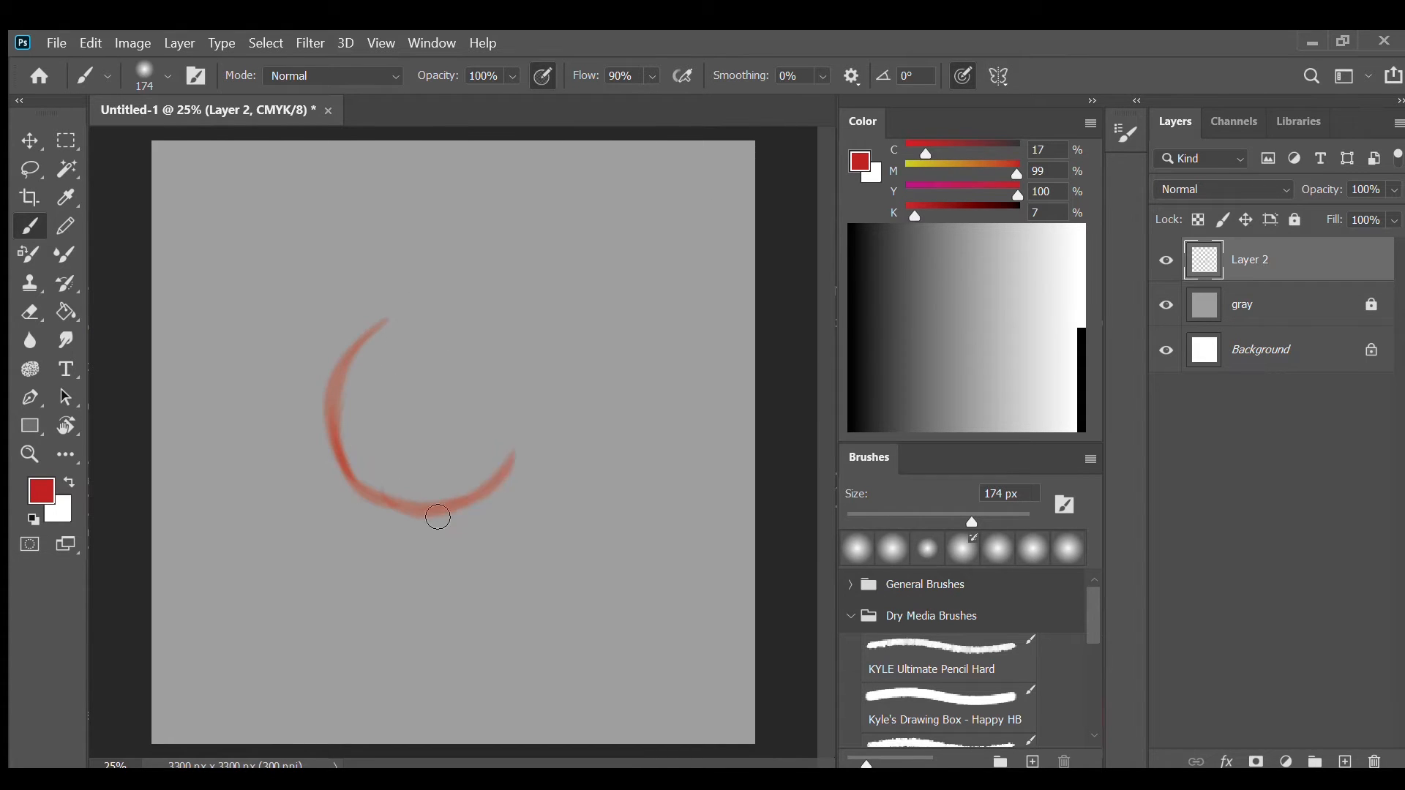
{"action": "key", "text": "ctrl+z"}
{"action": "mouse_move", "coordinate": [436, 517]}
{"action": "left_mouse_down"}
{"action": "mouse_move", "coordinate": [475, 329]}
{"action": "mouse_move", "coordinate": [573, 395]}
{"action": "mouse_move", "coordinate": [514, 526]}
{"action": "mouse_move", "coordinate": [366, 340]}
{"action": "mouse_move", "coordinate": [453, 545]}
{"action": "left_mouse_up"}
{"action": "key", "text": "ctrl+z"}
Delete the empty Layer 4 above Layer 3
{"action": "key", "text": "alt"}
{"action": "left_click", "coordinate": [1384, 292]}
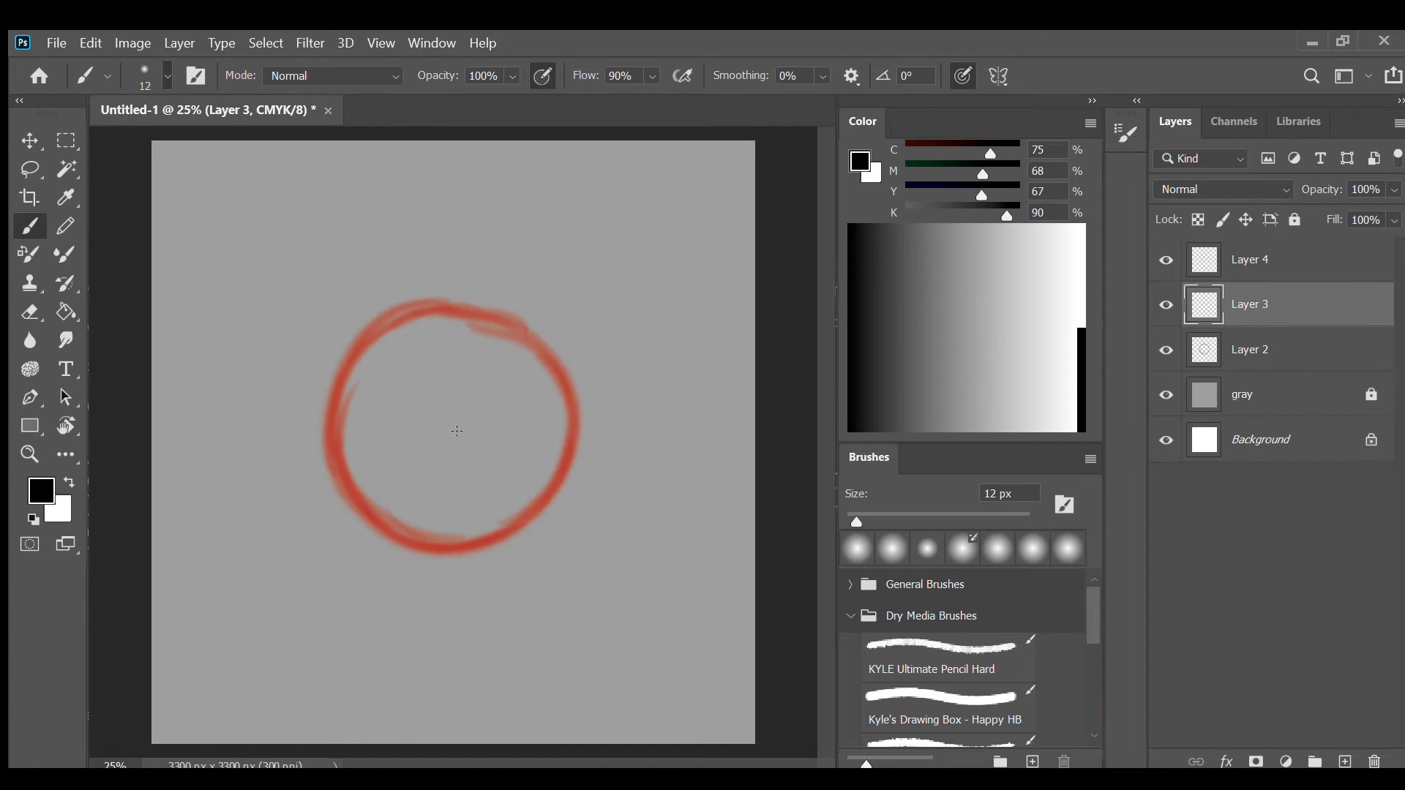
{"action": "scroll", "coordinate": [456, 430], "scroll_direction": "up", "scroll_amount": 8}
{"action": "left_click_drag", "start_coordinate": [1288, 261], "coordinate": [1372, 761]}
Set the brush to 34 px and turn off pressure-controlled opacity, testing and undoing black strokes along the red circle
{"action": "left_click_drag", "start_coordinate": [256, 245], "coordinate": [205, 479]}
{"action": "key", "text": "ctrl+z"}
{"action": "key", "text": "]"}
{"action": "left_click_drag", "start_coordinate": [334, 164], "coordinate": [264, 621]}
{"action": "key", "text": "ctrl+z"}
{"action": "left_click", "coordinate": [542, 76]}
{"action": "mouse_move", "coordinate": [304, 200]}
{"action": "left_mouse_down"}
{"action": "mouse_move", "coordinate": [329, 661]}
{"action": "mouse_move", "coordinate": [491, 721]}
{"action": "left_mouse_up"}
{"action": "key", "text": "ctrl+z"}
{"action": "key", "text": "ctrl+z"}
{"action": "key", "text": "ctrl+z"}
Draw a clean black circular outline on Layer 3, following the red sketch circle
{"action": "left_click_drag", "start_coordinate": [338, 179], "coordinate": [311, 198]}
{"action": "left_click_drag", "start_coordinate": [227, 335], "coordinate": [584, 713]}
{"action": "left_click_drag", "start_coordinate": [220, 374], "coordinate": [454, 135]}
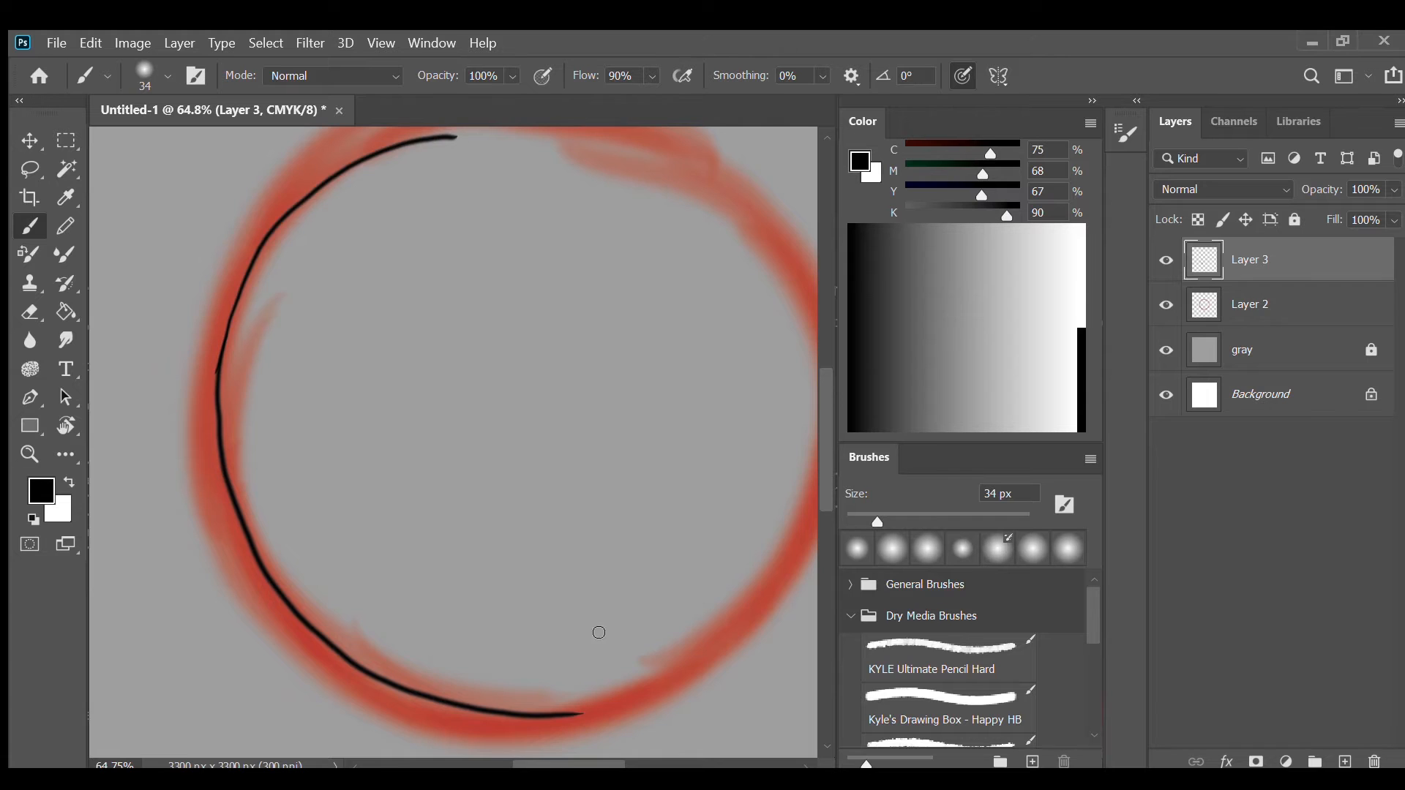
{"action": "left_click_drag", "start_coordinate": [562, 714], "coordinate": [789, 532]}
{"action": "scroll", "coordinate": [512, 439], "scroll_direction": "down", "scroll_amount": 3}
{"action": "scroll", "coordinate": [623, 322], "scroll_direction": "up", "scroll_amount": 5}
{"action": "left_click_drag", "start_coordinate": [341, 442], "coordinate": [659, 388]}
{"action": "scroll", "coordinate": [439, 410], "scroll_direction": "up", "scroll_amount": 5}
{"action": "scroll", "coordinate": [276, 423], "scroll_direction": "down", "scroll_amount": 6}
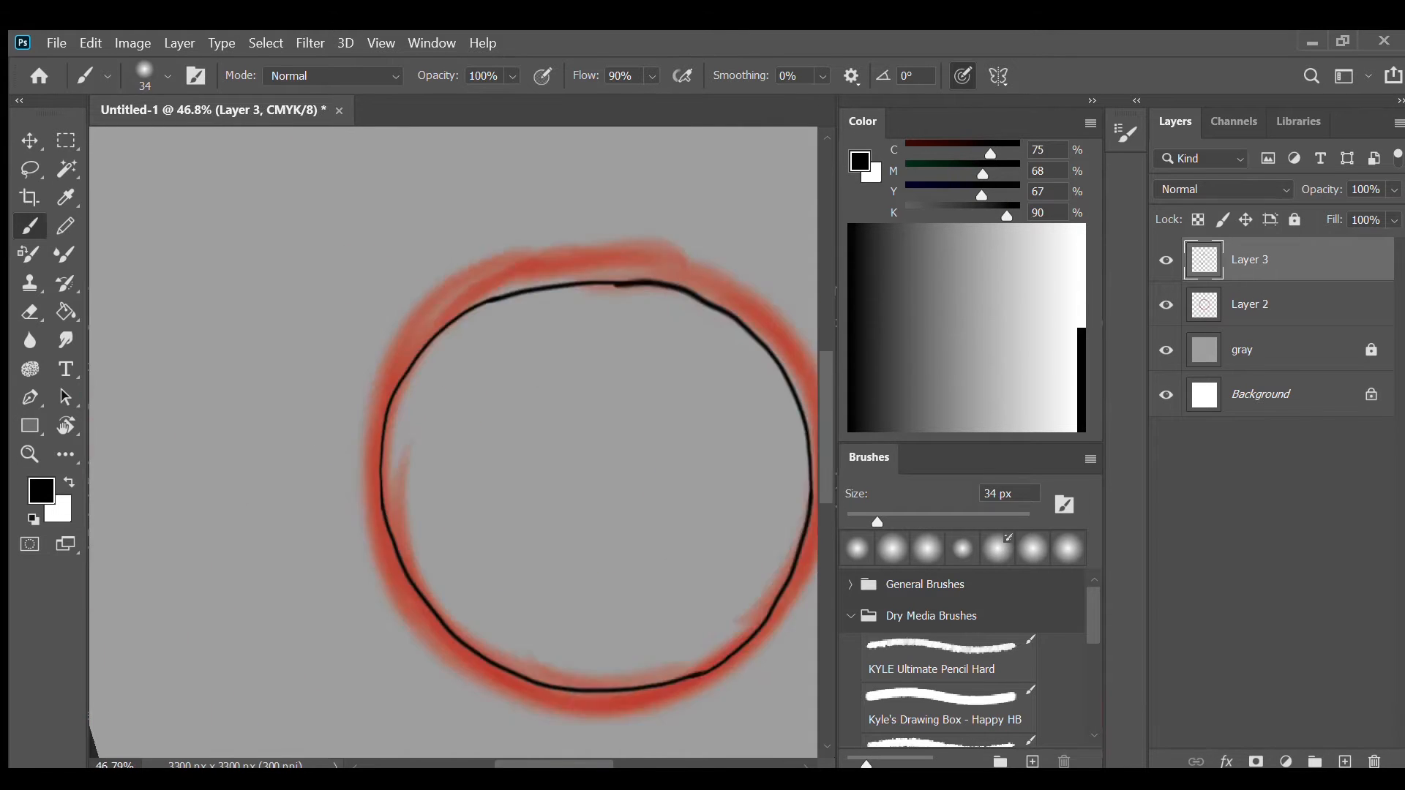
Hide the red sketch layer and rename the outline layer to "eye"
{"action": "left_click", "coordinate": [1166, 305]}
{"action": "double_click", "coordinate": [1253, 260]}
{"action": "type", "text": "eye"}
{"action": "key", "text": "Return"}
Draw a small black circle for the pupil at the centre of the large circle on the eye layer
{"action": "left_click_drag", "start_coordinate": [433, 434], "coordinate": [488, 442]}
{"action": "key", "text": "ctrl+z"}
{"action": "mouse_move", "coordinate": [432, 436]}
{"action": "left_mouse_down"}
{"action": "mouse_move", "coordinate": [490, 428]}
{"action": "mouse_move", "coordinate": [465, 472]}
{"action": "mouse_move", "coordinate": [483, 440]}
{"action": "left_mouse_up"}
{"action": "key", "text": "ctrl+z"}
{"action": "scroll", "coordinate": [484, 440], "scroll_direction": "down", "scroll_amount": 3}
{"action": "scroll", "coordinate": [450, 435], "scroll_direction": "down", "scroll_amount": 3}
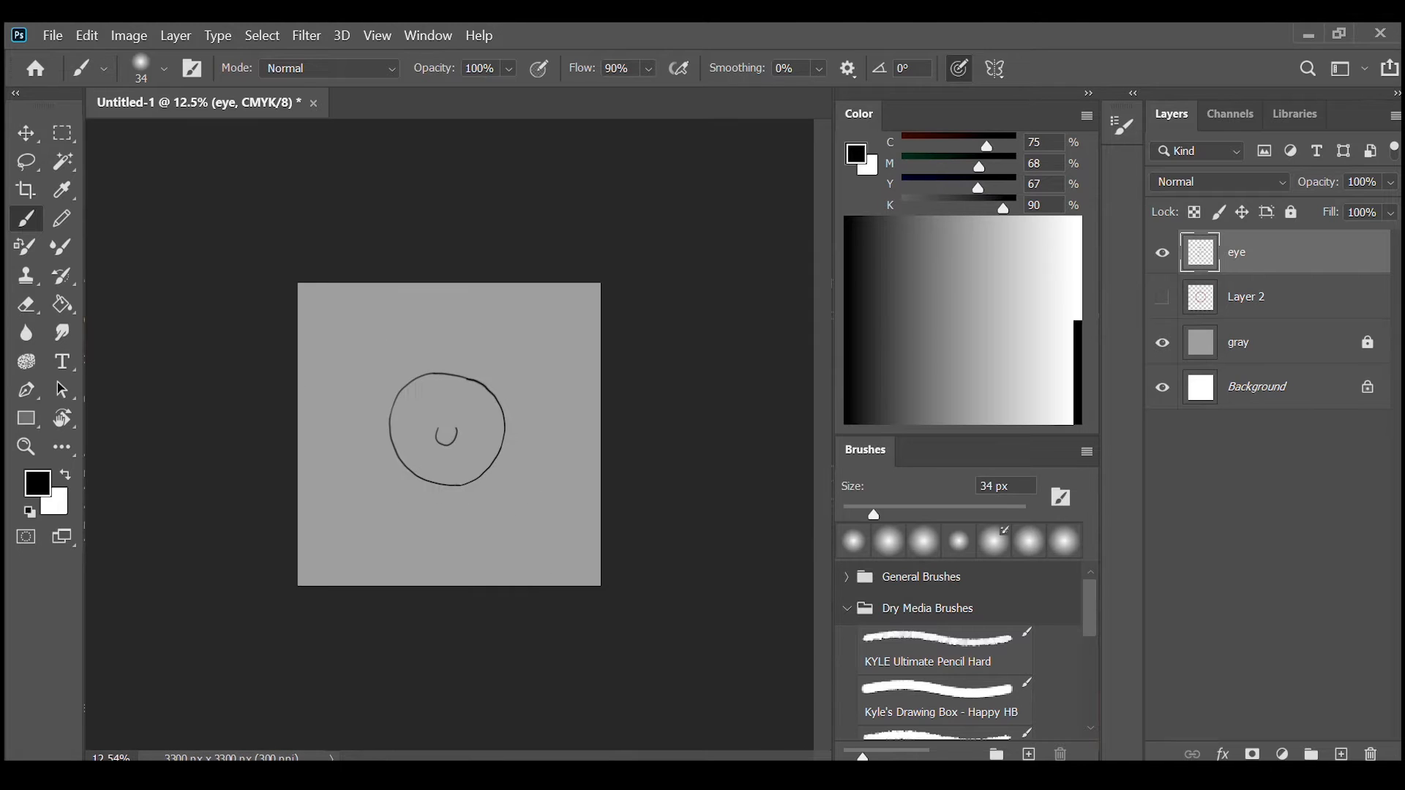
{"action": "scroll", "coordinate": [450, 435], "scroll_direction": "up", "scroll_amount": 4}
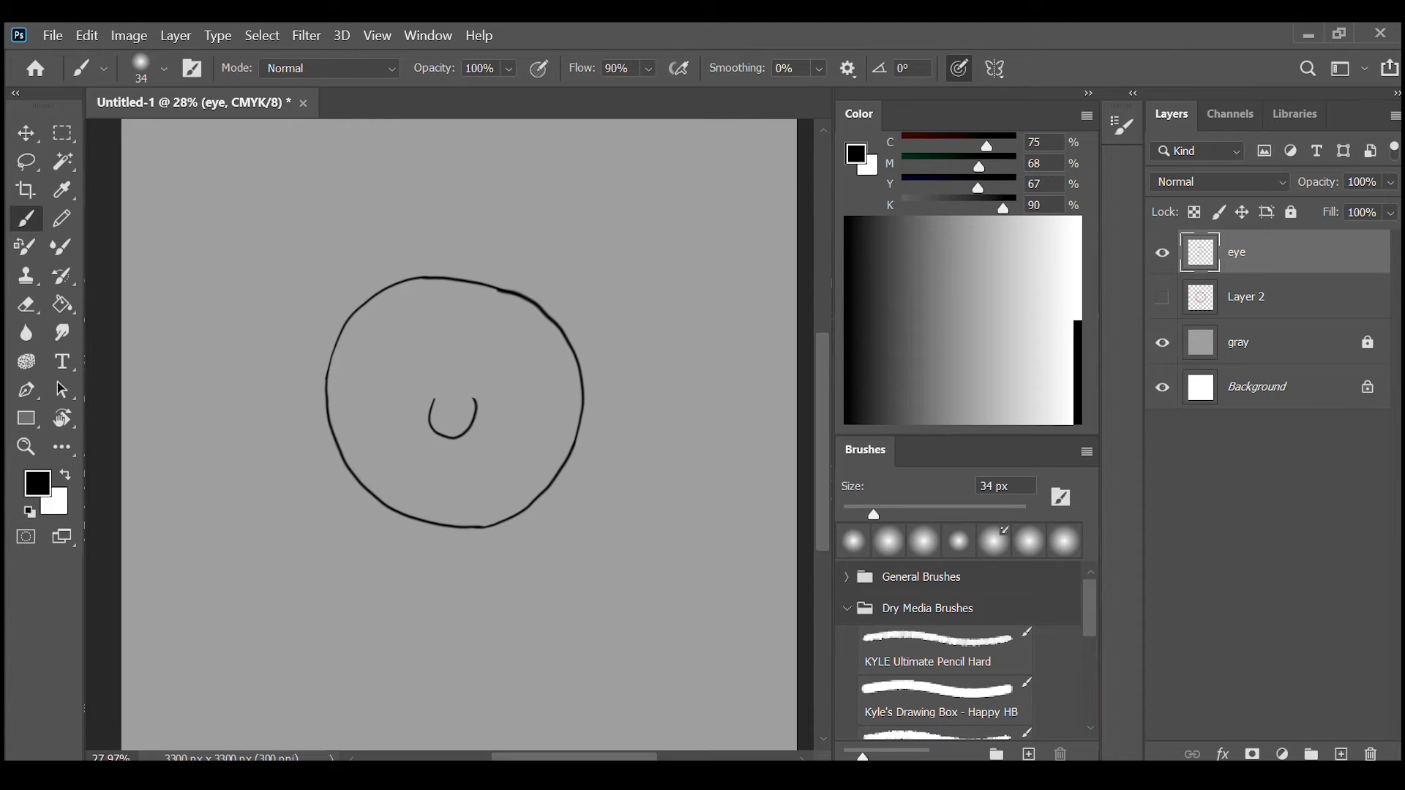
{"action": "key", "text": "ctrl+z"}
{"action": "mouse_move", "coordinate": [443, 376]}
{"action": "left_mouse_down"}
{"action": "mouse_move", "coordinate": [428, 415]}
{"action": "mouse_move", "coordinate": [462, 409]}
{"action": "mouse_move", "coordinate": [460, 382]}
{"action": "mouse_move", "coordinate": [424, 400]}
{"action": "mouse_move", "coordinate": [428, 445]}
{"action": "mouse_move", "coordinate": [476, 439]}
{"action": "mouse_move", "coordinate": [487, 394]}
{"action": "mouse_move", "coordinate": [419, 390]}
{"action": "mouse_move", "coordinate": [425, 424]}
{"action": "mouse_move", "coordinate": [459, 422]}
{"action": "mouse_move", "coordinate": [453, 376]}
{"action": "left_mouse_up"}
{"action": "key", "text": "ctrl+z"}
{"action": "key", "text": "ctrl+z"}
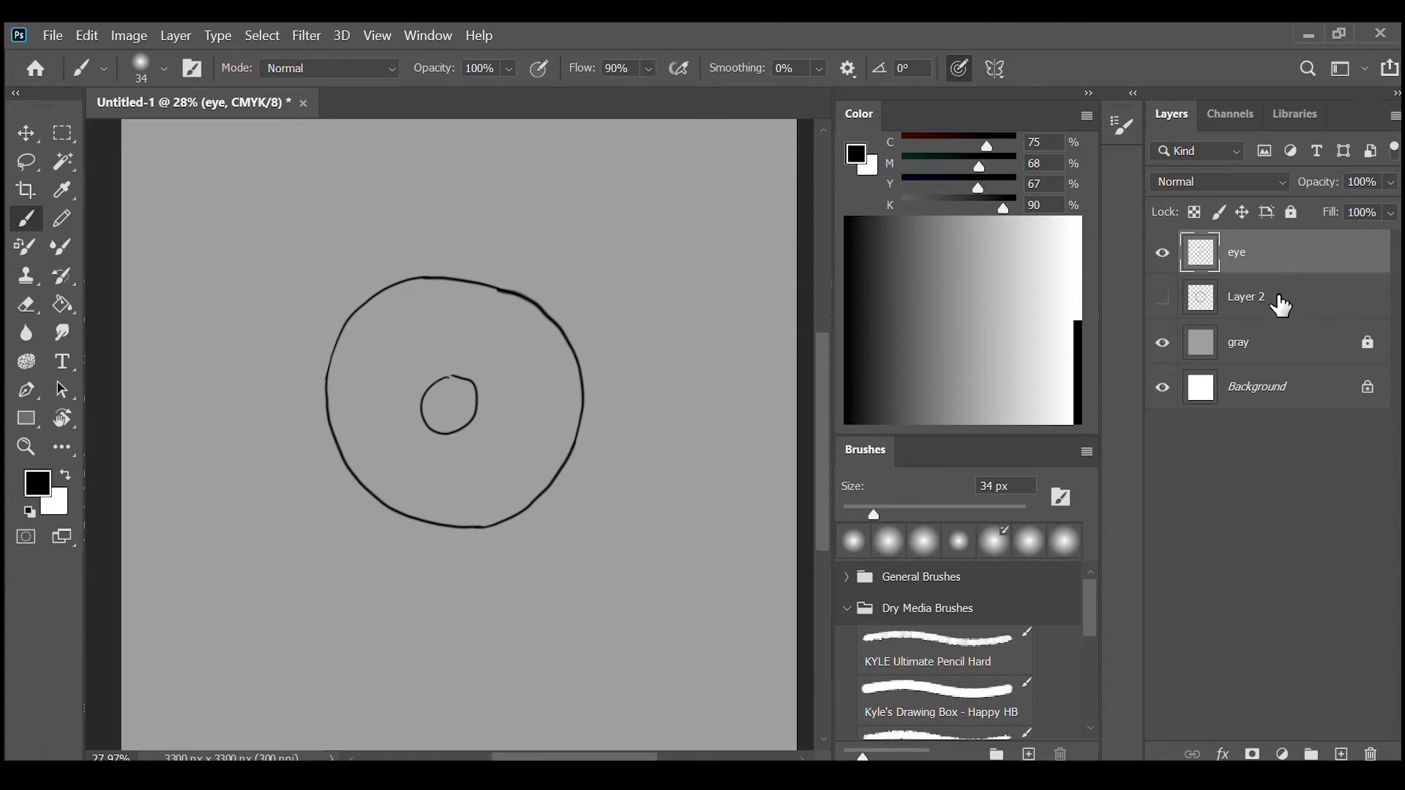
Add a new layer directly below the eye layer and name it "gs"
{"action": "left_click", "coordinate": [1341, 755]}
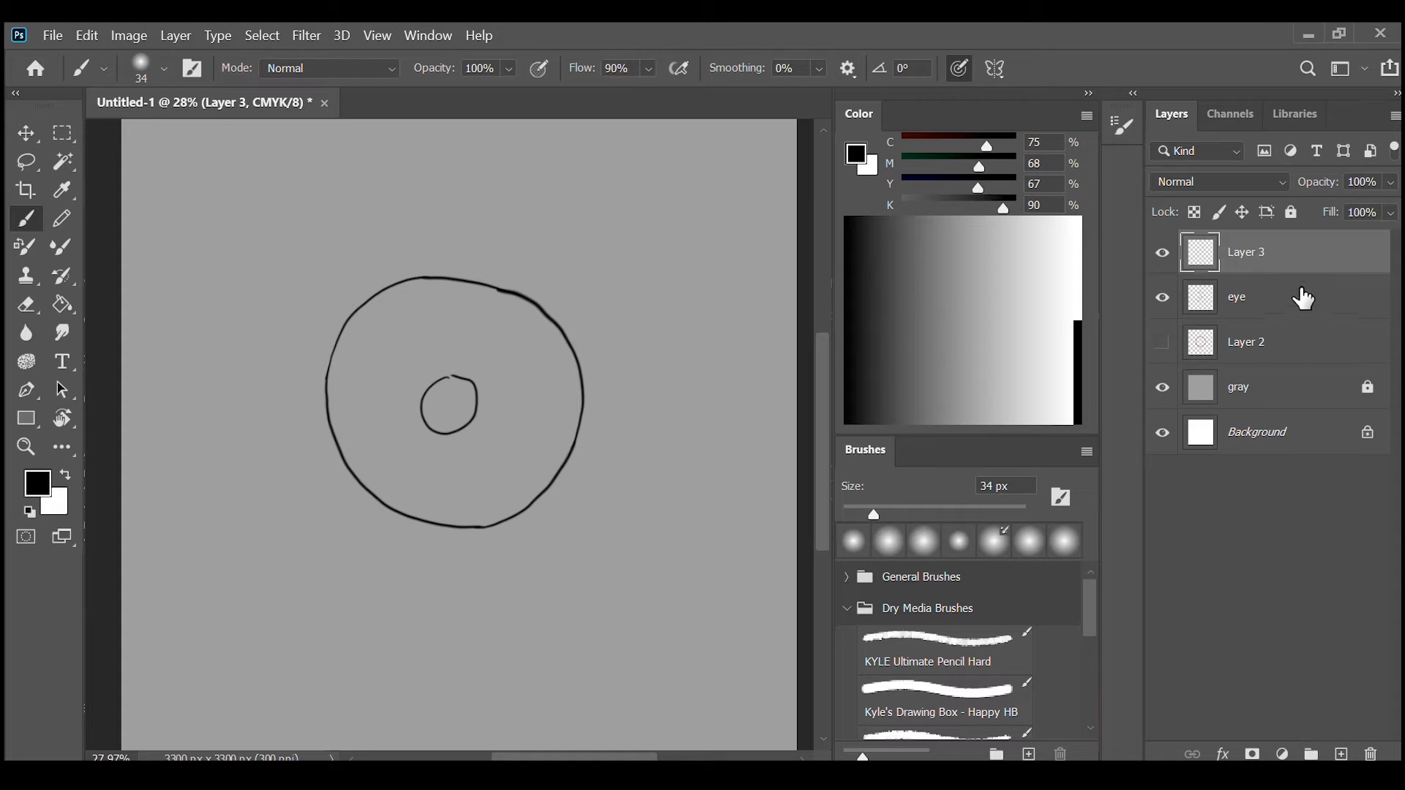
{"action": "left_click_drag", "start_coordinate": [1263, 252], "coordinate": [1287, 323]}
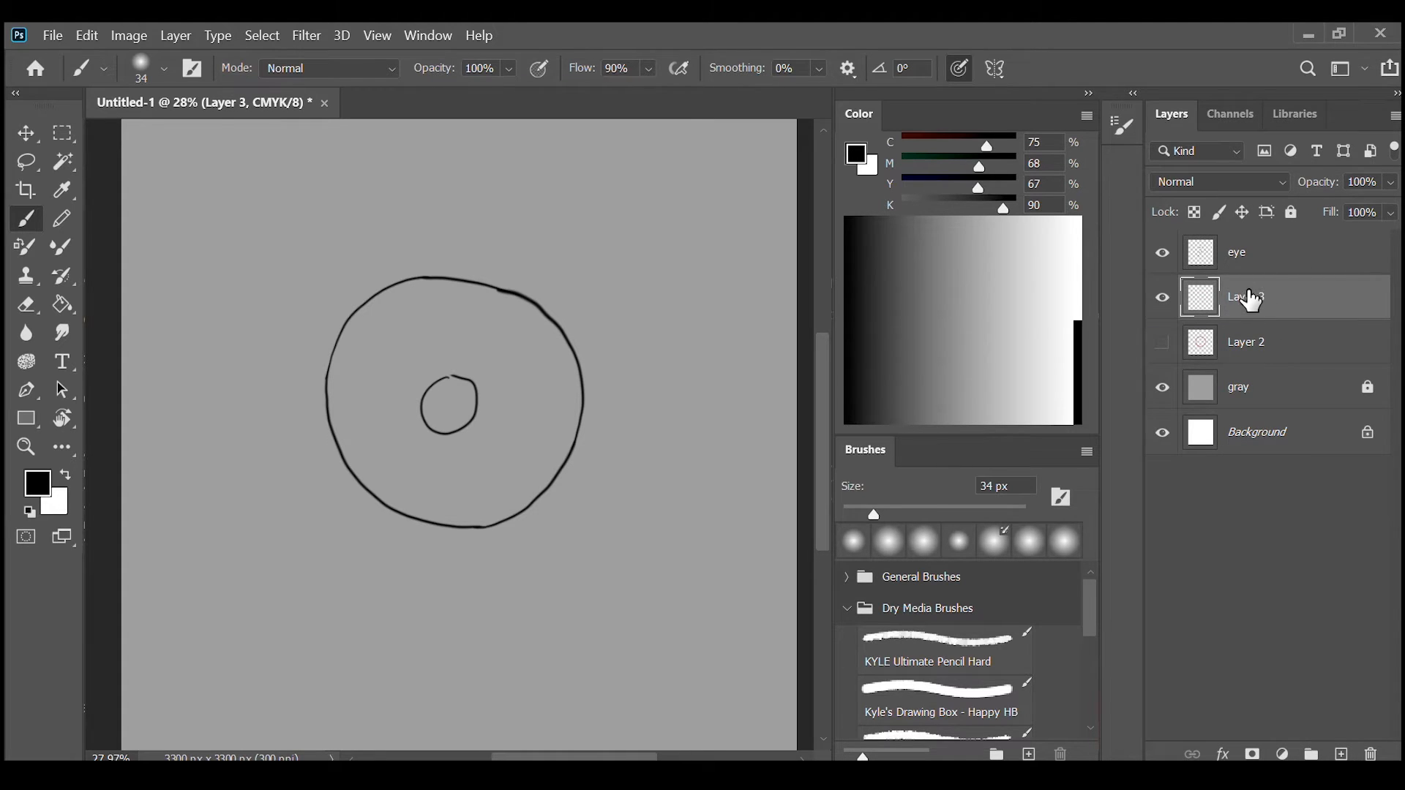
{"action": "double_click", "coordinate": [1253, 299]}
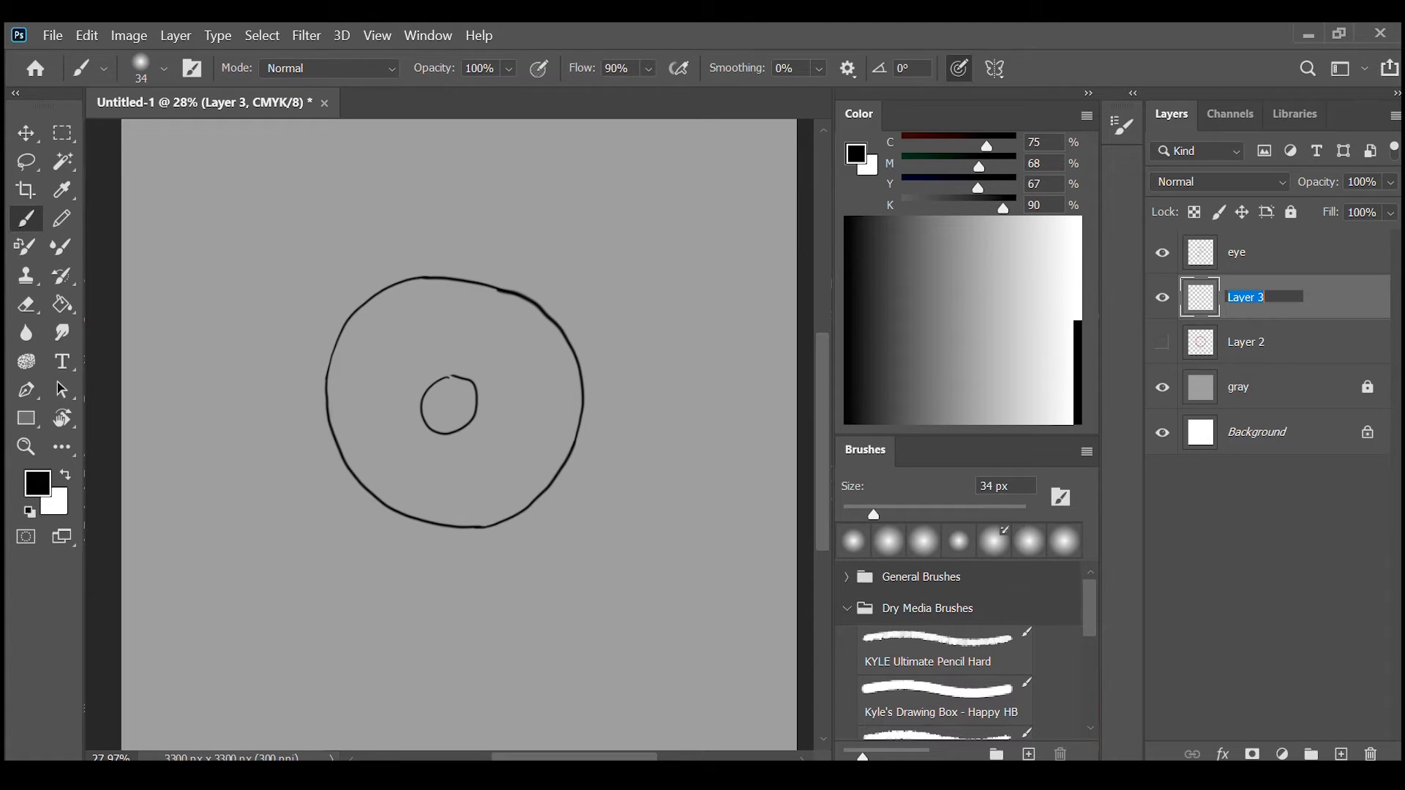
{"action": "type", "text": "gr"}
{"action": "type", "text": "s"}
{"action": "key", "text": "Return"}
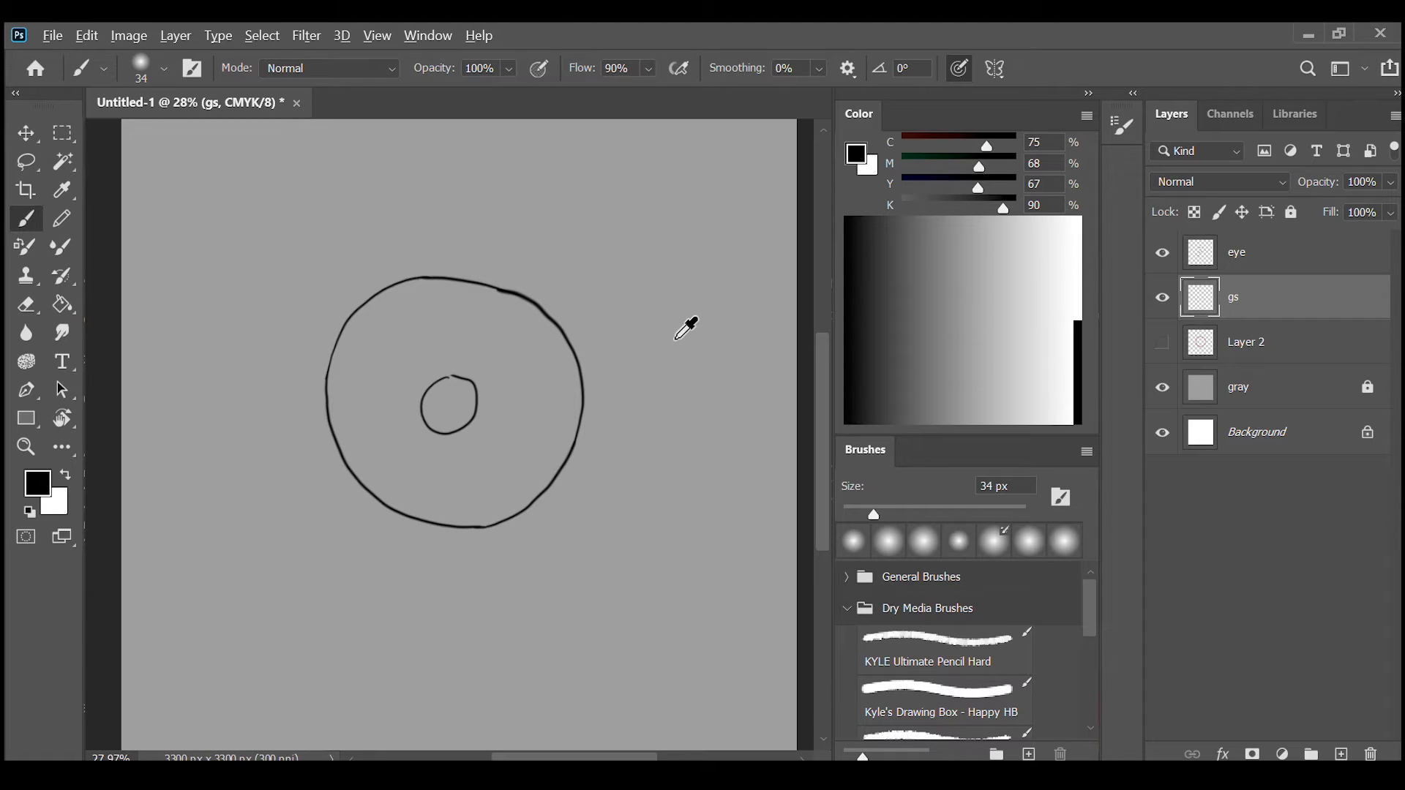
Sample the canvas gray as the foreground colour and set the brush to 100 px with airbrush-style build-up enabled
{"action": "left_click", "coordinate": [674, 338], "text": "alt"}
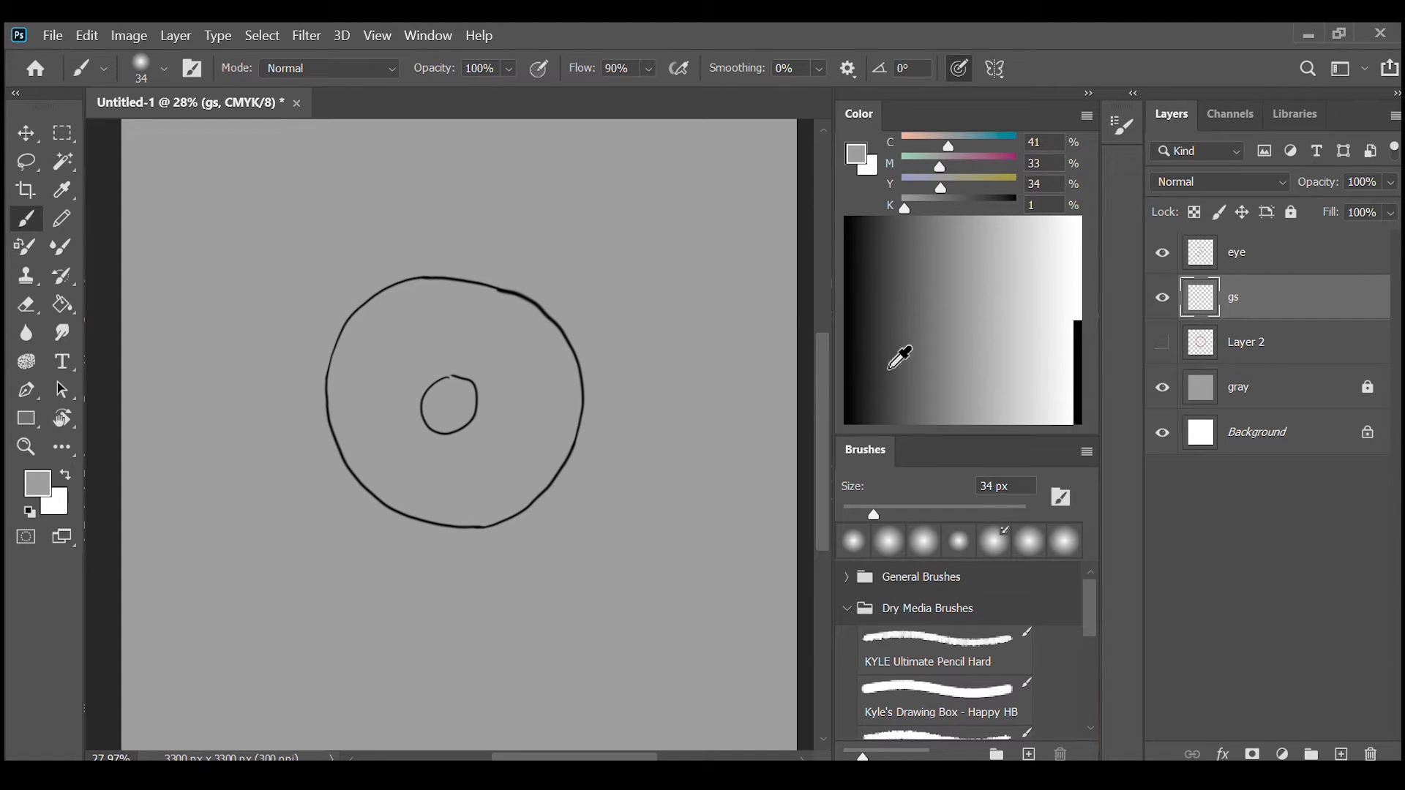
{"action": "left_click", "coordinate": [140, 66]}
{"action": "left_click_drag", "start_coordinate": [162, 139], "coordinate": [179, 141]}
{"action": "key", "text": "bracketright"}
{"action": "key", "text": "bracketright"}
{"action": "key", "text": "bracketright"}
{"action": "key", "text": "bracketright"}
{"action": "key", "text": "bracketright"}
{"action": "left_click", "coordinate": [1253, 499]}
{"action": "left_click", "coordinate": [1277, 316]}
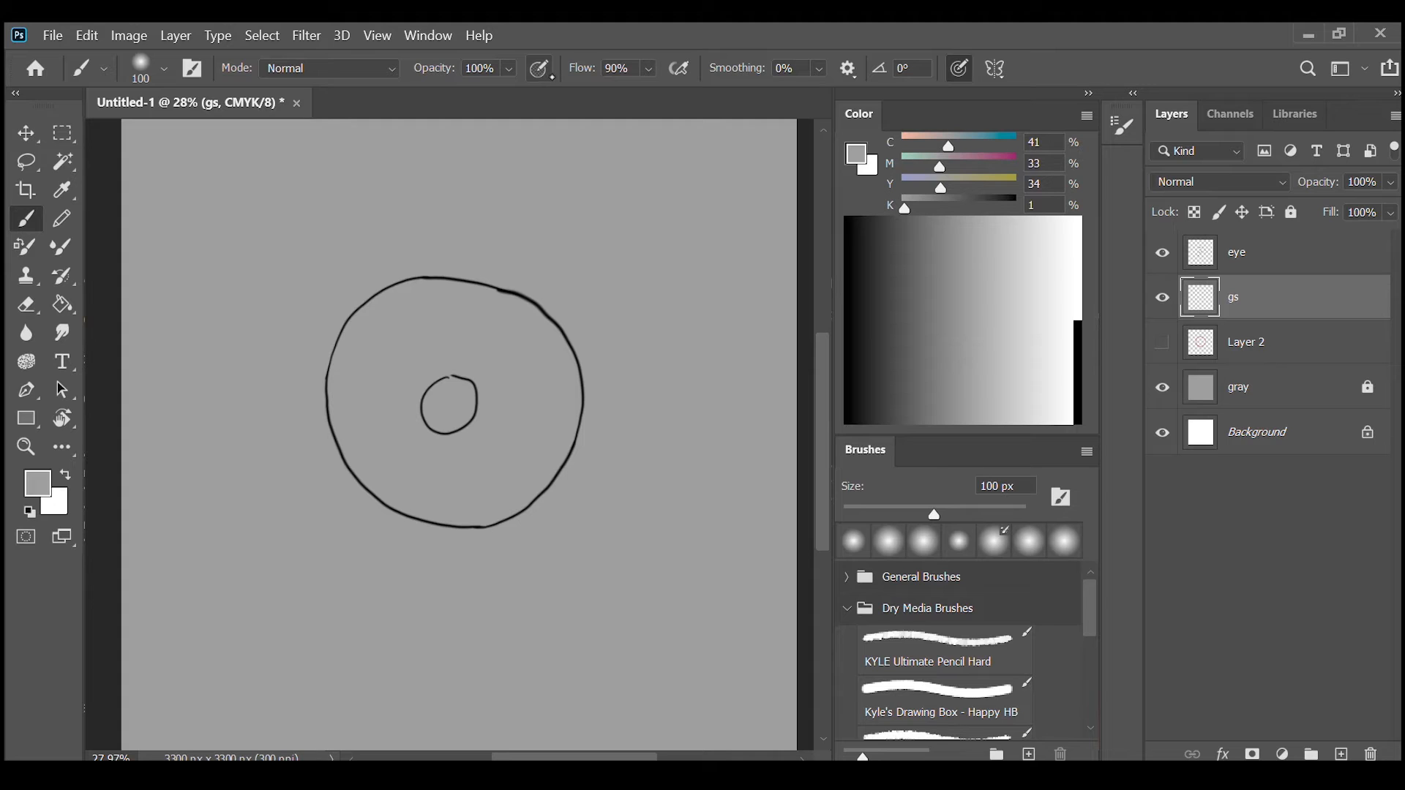
{"action": "left_click", "coordinate": [675, 73]}
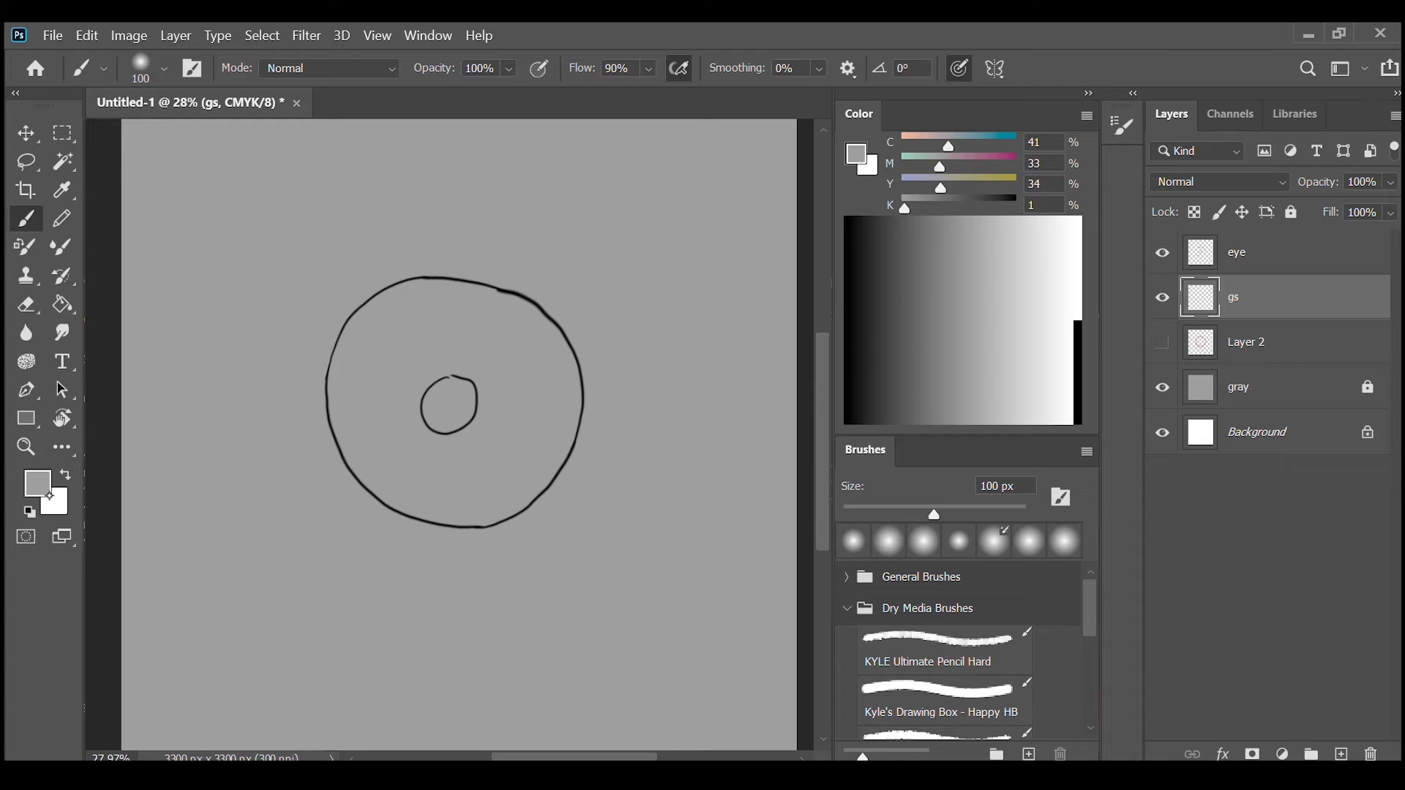
Paint the iris's upper-right wedge on the gs layer in a slightly darker gray (C 46, M 38, Y 39, K 3)
{"action": "key", "text": "i"}
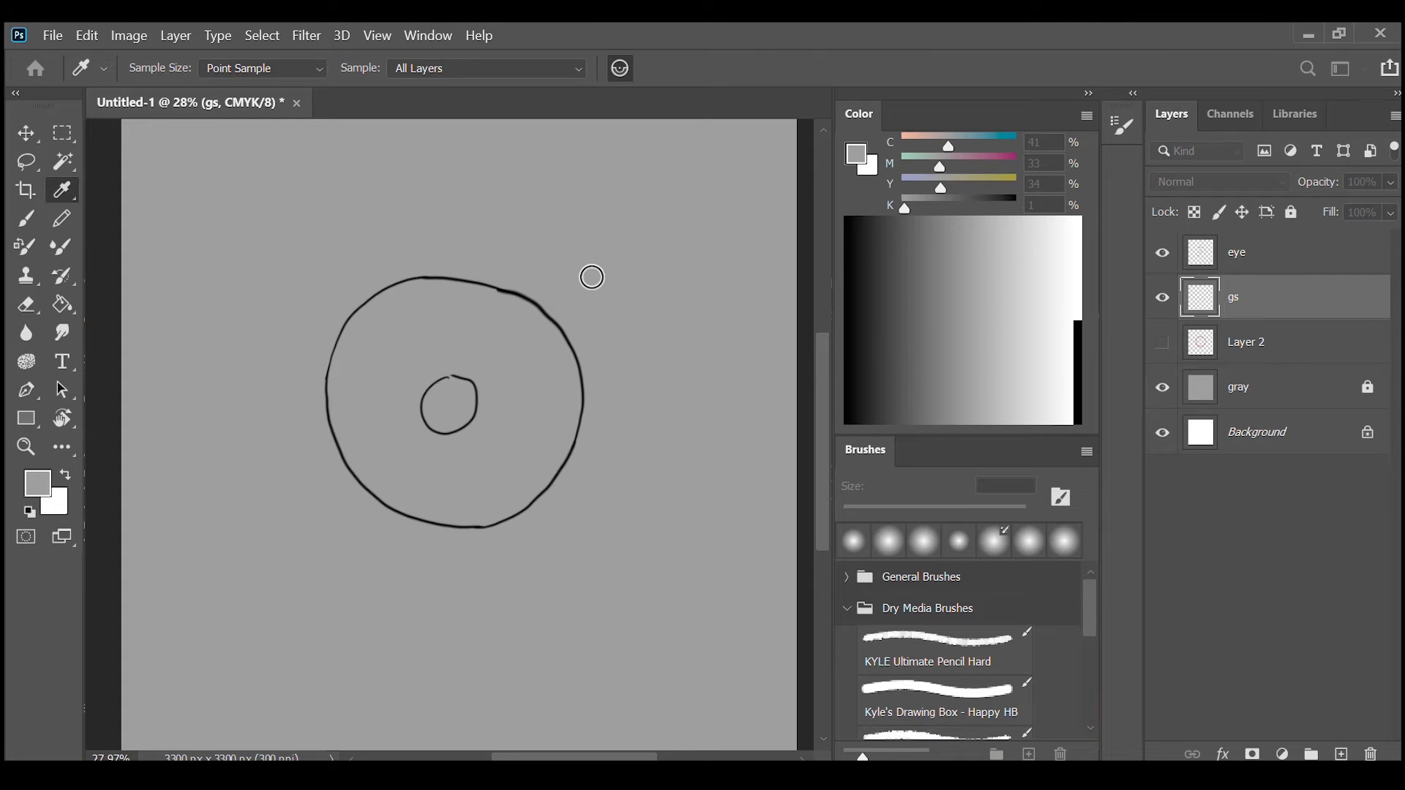
{"action": "key", "text": "b"}
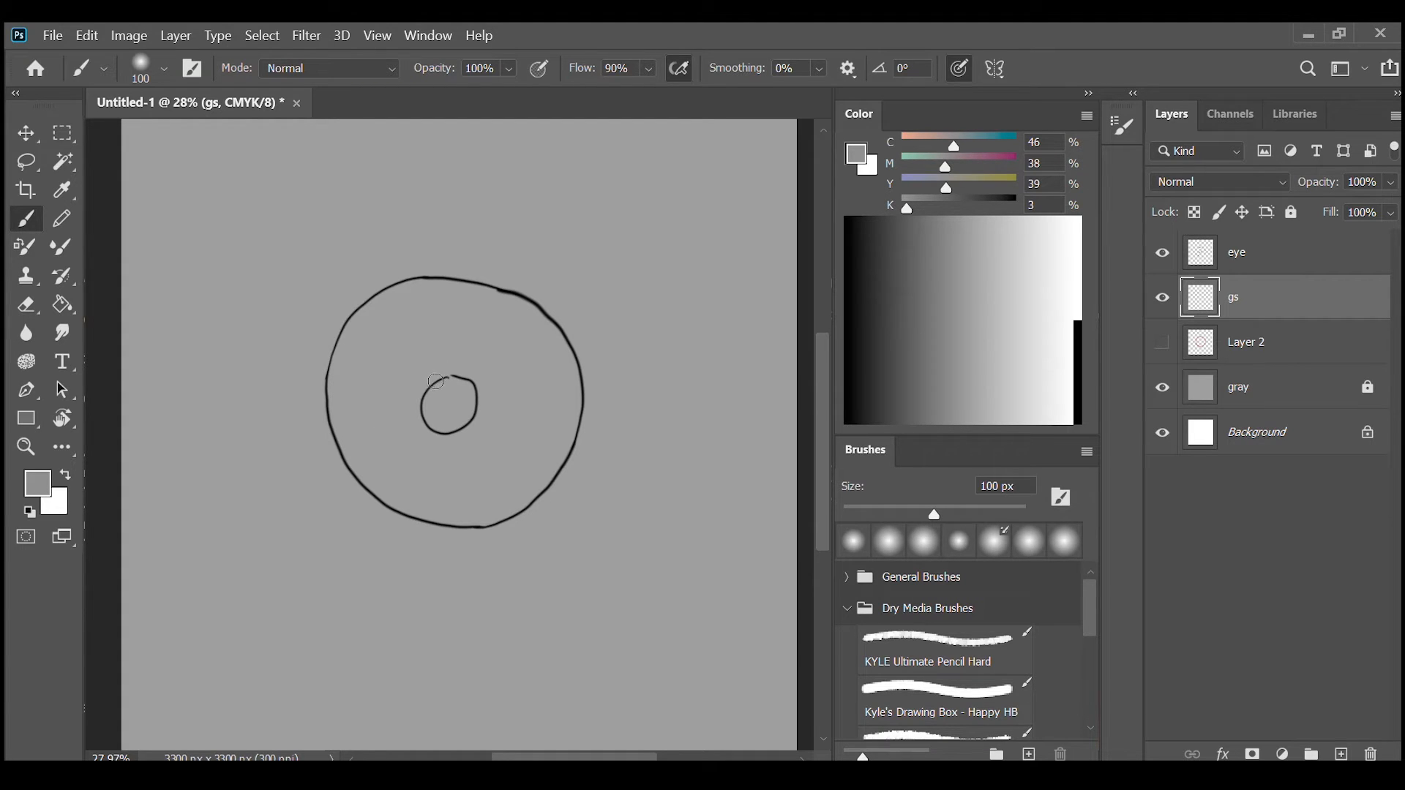
{"action": "left_click_drag", "start_coordinate": [435, 380], "coordinate": [417, 328]}
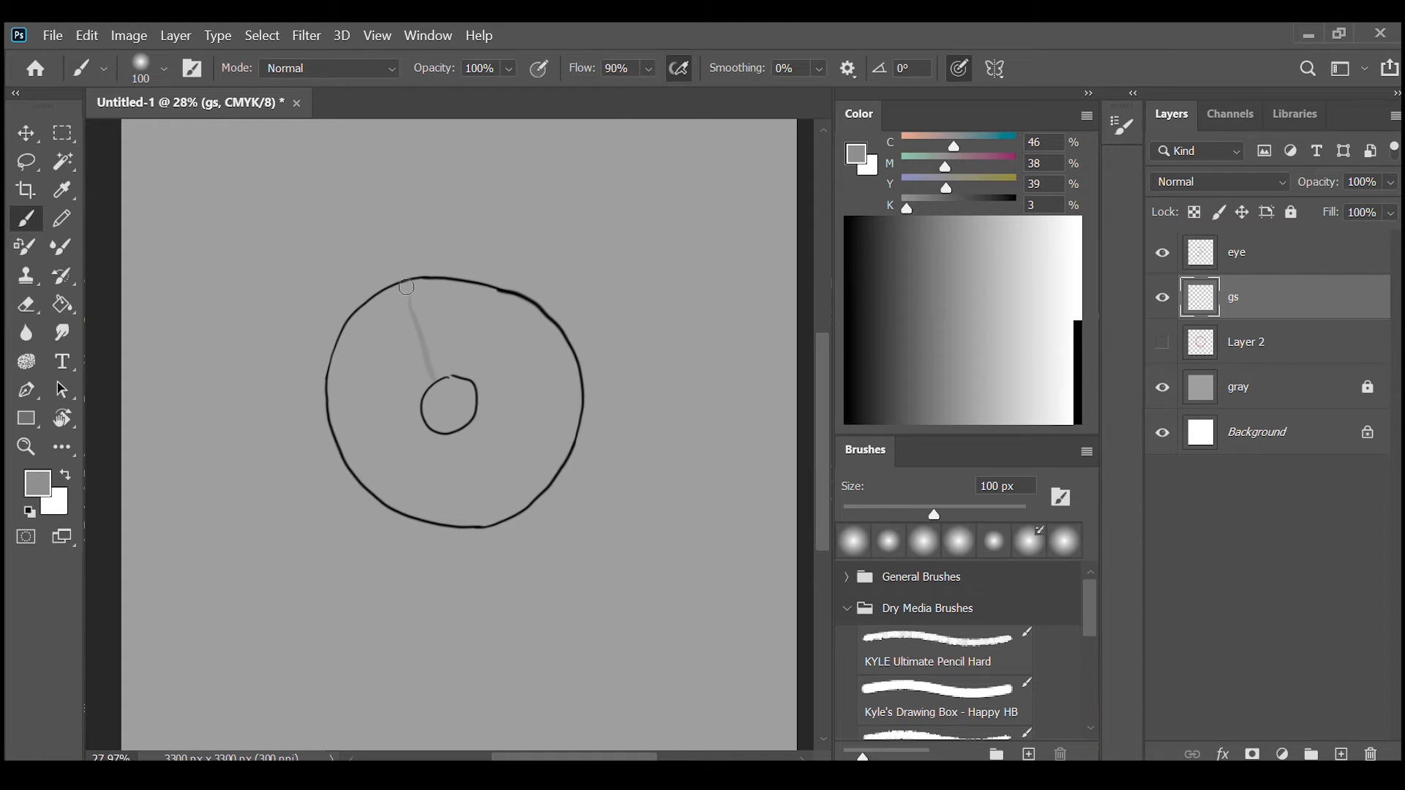
{"action": "mouse_move", "coordinate": [485, 406]}
{"action": "left_mouse_down"}
{"action": "mouse_move", "coordinate": [570, 426]}
{"action": "mouse_move", "coordinate": [574, 361]}
{"action": "mouse_move", "coordinate": [564, 409]}
{"action": "mouse_move", "coordinate": [565, 347]}
{"action": "mouse_move", "coordinate": [544, 318]}
{"action": "left_mouse_up"}
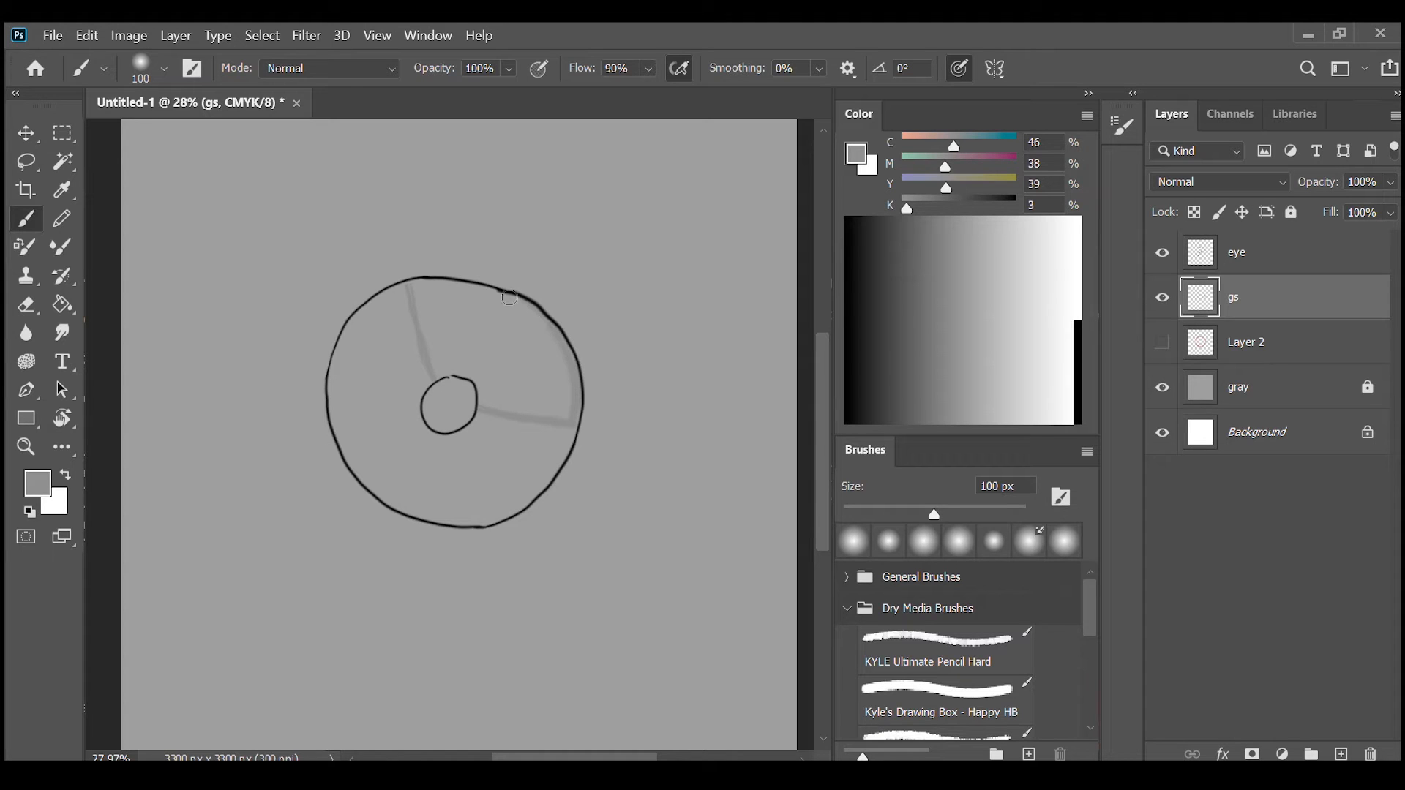
{"action": "mouse_move", "coordinate": [410, 285]}
{"action": "left_mouse_down"}
{"action": "mouse_move", "coordinate": [471, 288]}
{"action": "mouse_move", "coordinate": [414, 283]}
{"action": "mouse_move", "coordinate": [471, 287]}
{"action": "mouse_move", "coordinate": [536, 327]}
{"action": "mouse_move", "coordinate": [488, 293]}
{"action": "mouse_move", "coordinate": [545, 332]}
{"action": "mouse_move", "coordinate": [496, 291]}
{"action": "mouse_move", "coordinate": [559, 365]}
{"action": "left_mouse_up"}
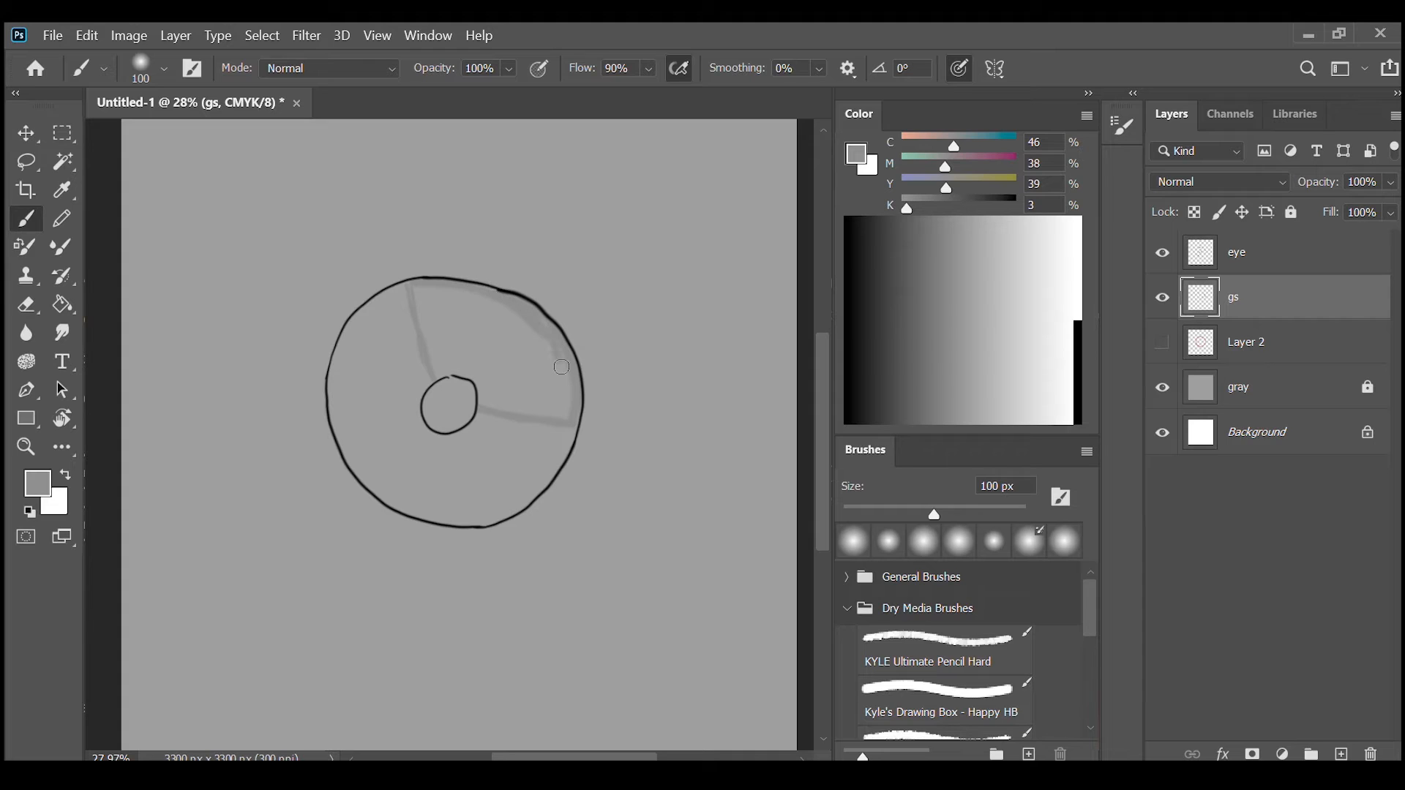
{"action": "mouse_move", "coordinate": [436, 285]}
{"action": "left_mouse_down"}
{"action": "mouse_move", "coordinate": [417, 290]}
{"action": "mouse_move", "coordinate": [428, 340]}
{"action": "left_mouse_up"}
{"action": "mouse_move", "coordinate": [428, 340]}
{"action": "left_mouse_down"}
{"action": "mouse_move", "coordinate": [417, 287]}
{"action": "mouse_move", "coordinate": [443, 379]}
{"action": "mouse_move", "coordinate": [478, 379]}
{"action": "mouse_move", "coordinate": [453, 370]}
{"action": "mouse_move", "coordinate": [507, 406]}
{"action": "mouse_move", "coordinate": [476, 399]}
{"action": "mouse_move", "coordinate": [530, 416]}
{"action": "mouse_move", "coordinate": [575, 414]}
{"action": "mouse_move", "coordinate": [544, 409]}
{"action": "mouse_move", "coordinate": [560, 376]}
{"action": "mouse_move", "coordinate": [526, 400]}
{"action": "mouse_move", "coordinate": [491, 395]}
{"action": "mouse_move", "coordinate": [568, 413]}
{"action": "mouse_move", "coordinate": [497, 386]}
{"action": "mouse_move", "coordinate": [444, 332]}
{"action": "mouse_move", "coordinate": [447, 364]}
{"action": "mouse_move", "coordinate": [426, 291]}
{"action": "mouse_move", "coordinate": [460, 308]}
{"action": "mouse_move", "coordinate": [493, 378]}
{"action": "mouse_move", "coordinate": [500, 343]}
{"action": "mouse_move", "coordinate": [475, 341]}
{"action": "mouse_move", "coordinate": [463, 356]}
{"action": "mouse_move", "coordinate": [490, 344]}
{"action": "mouse_move", "coordinate": [492, 376]}
{"action": "mouse_move", "coordinate": [522, 361]}
{"action": "mouse_move", "coordinate": [533, 394]}
{"action": "mouse_move", "coordinate": [557, 353]}
{"action": "mouse_move", "coordinate": [543, 345]}
{"action": "mouse_move", "coordinate": [567, 368]}
{"action": "mouse_move", "coordinate": [518, 322]}
{"action": "mouse_move", "coordinate": [554, 335]}
{"action": "mouse_move", "coordinate": [437, 292]}
{"action": "mouse_move", "coordinate": [498, 302]}
{"action": "mouse_move", "coordinate": [432, 299]}
{"action": "mouse_move", "coordinate": [453, 307]}
{"action": "mouse_move", "coordinate": [444, 316]}
{"action": "mouse_move", "coordinate": [461, 342]}
{"action": "mouse_move", "coordinate": [493, 314]}
{"action": "mouse_move", "coordinate": [492, 340]}
{"action": "mouse_move", "coordinate": [540, 337]}
{"action": "mouse_move", "coordinate": [532, 356]}
{"action": "mouse_move", "coordinate": [456, 345]}
{"action": "left_mouse_up"}
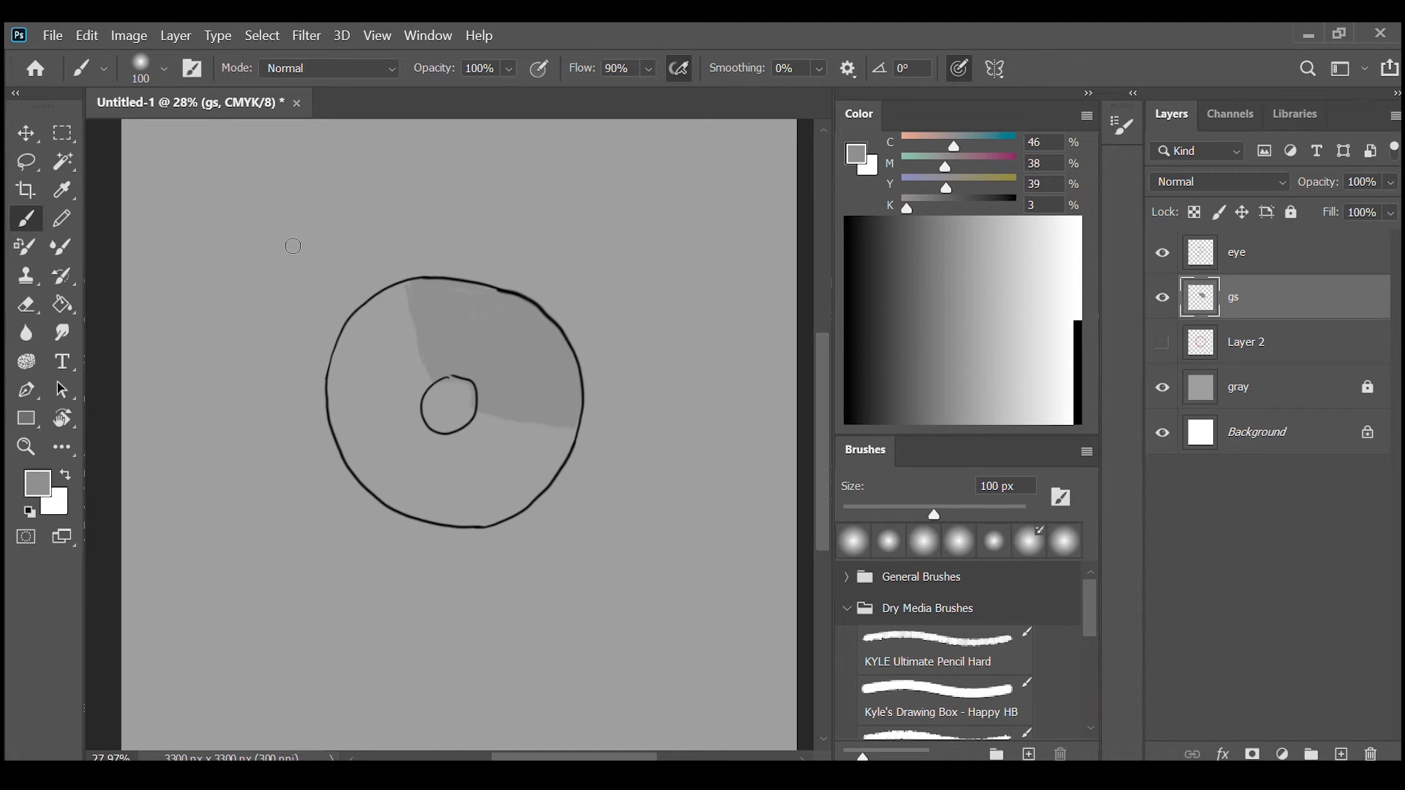
Paint the iris's lower-left wedge on the gs layer in lighter gray (C 33, M 25, Y 28, K 0) and erase the spill inside the pupil
{"action": "left_click", "coordinate": [476, 480], "text": "alt"}
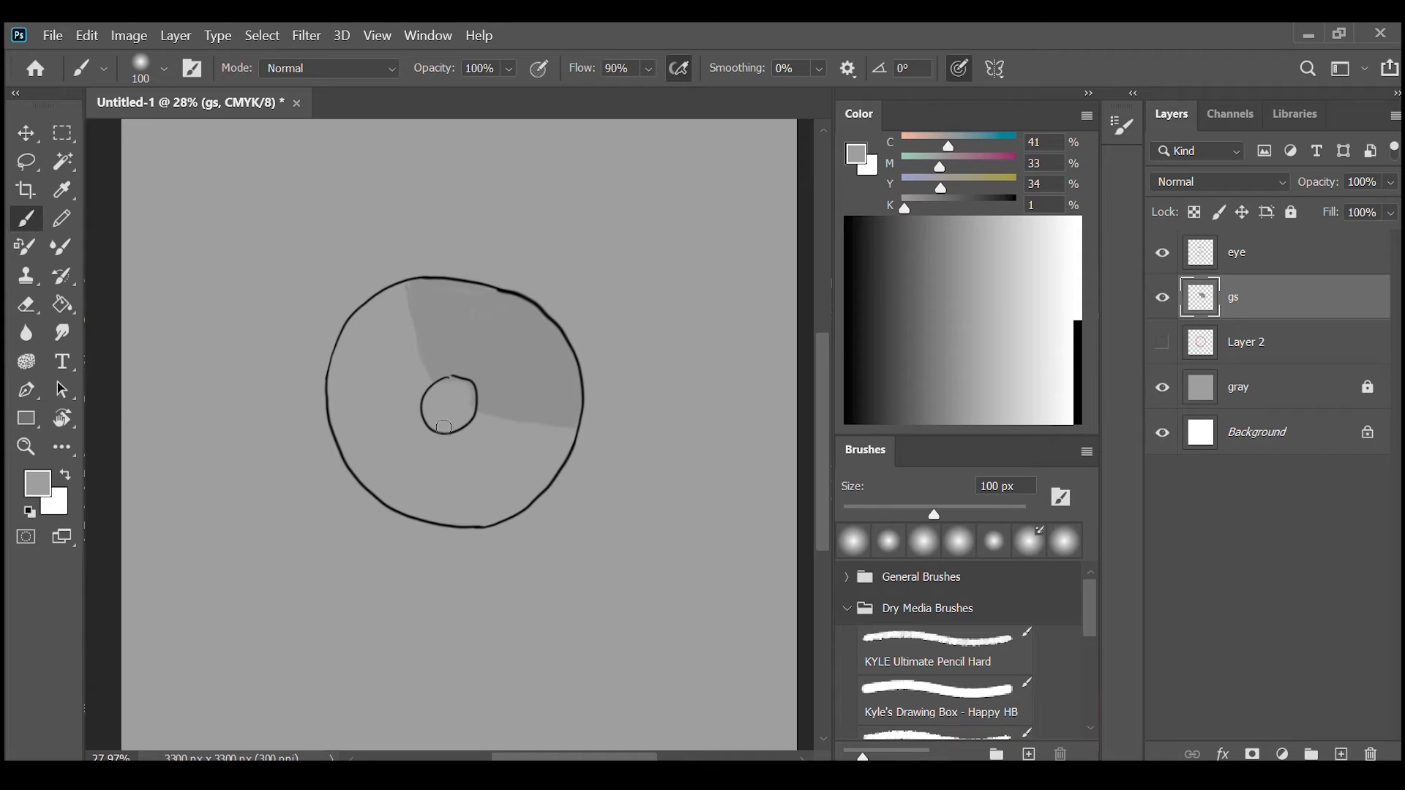
{"action": "key", "text": "i"}
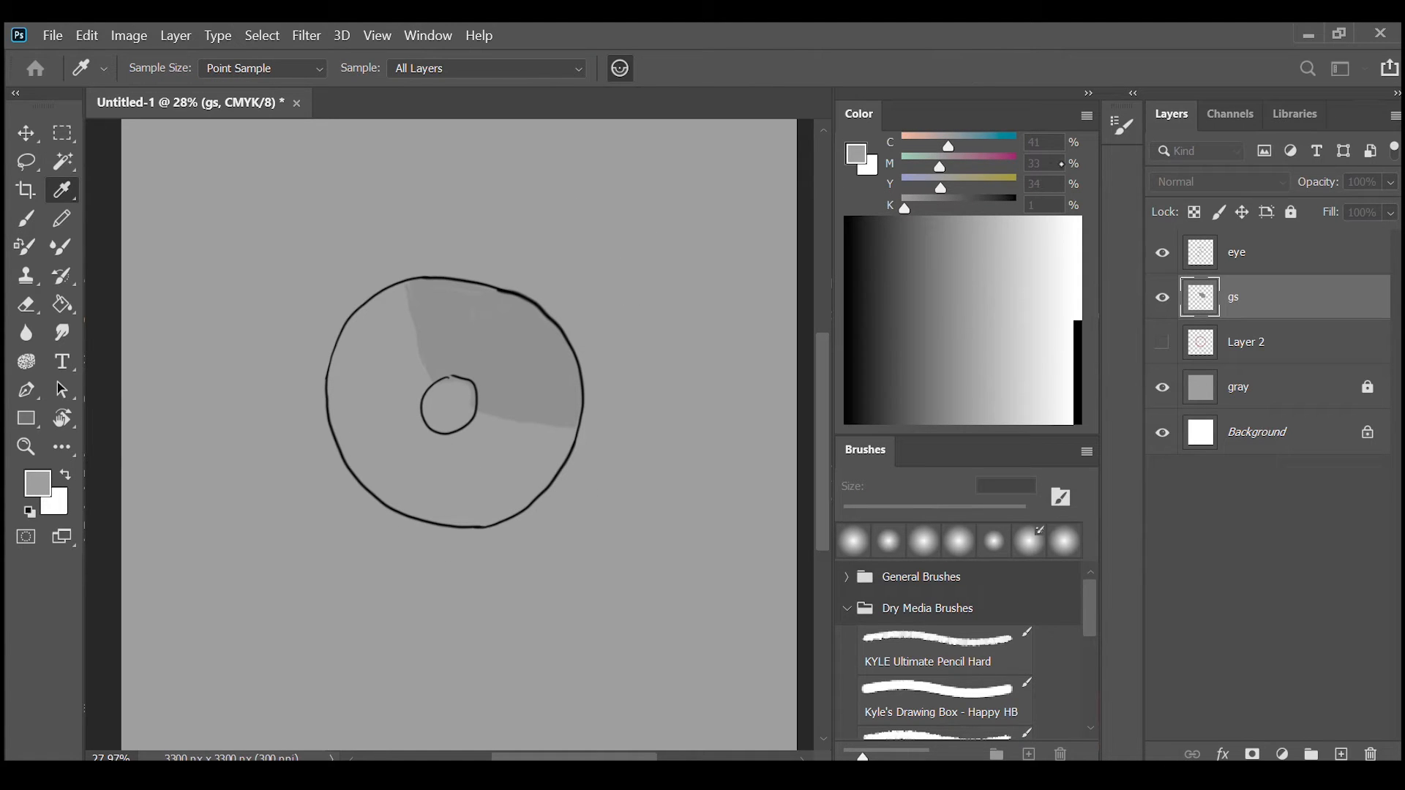
{"action": "key", "text": "b"}
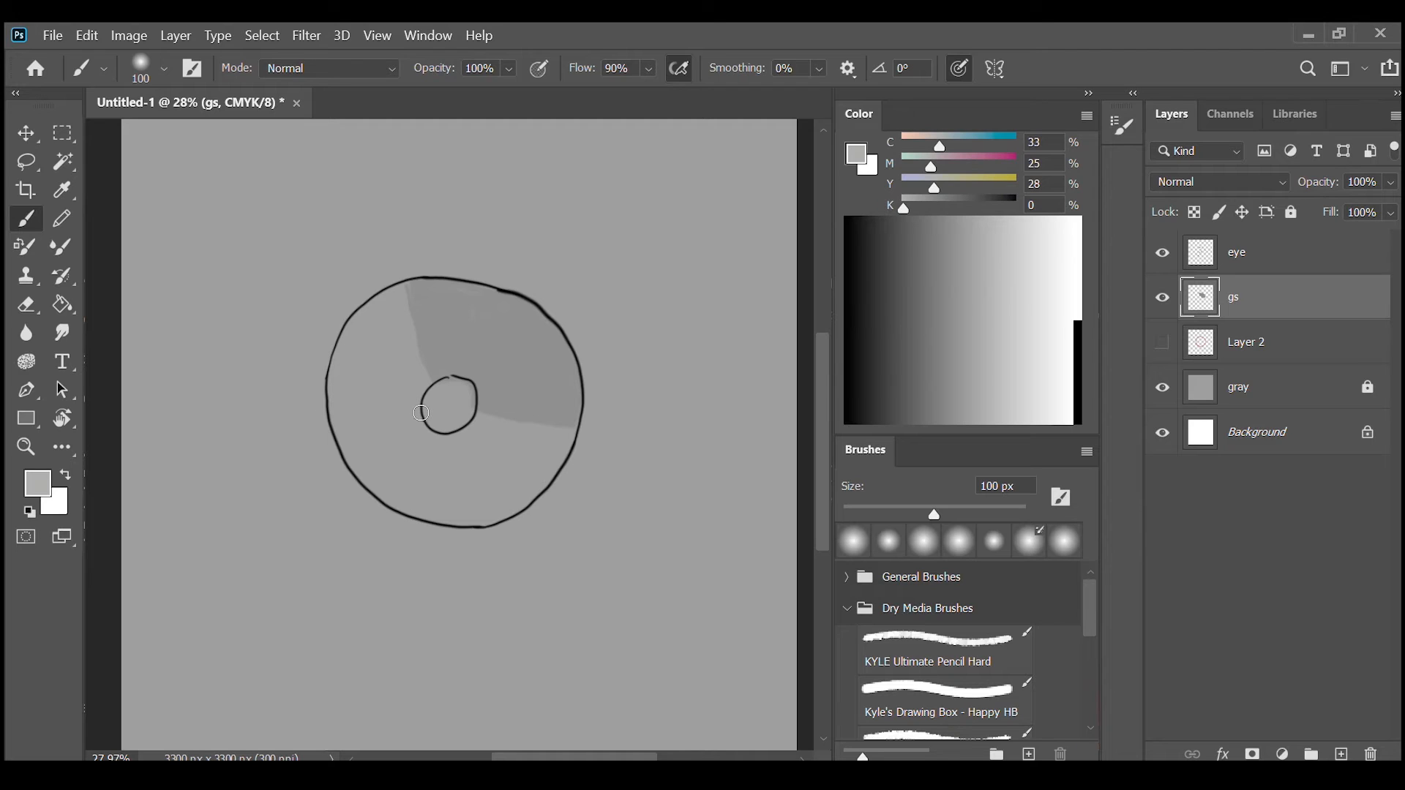
{"action": "left_click_drag", "start_coordinate": [422, 413], "coordinate": [335, 436]}
{"action": "mouse_move", "coordinate": [462, 434]}
{"action": "left_mouse_down"}
{"action": "mouse_move", "coordinate": [487, 524]}
{"action": "mouse_move", "coordinate": [432, 510]}
{"action": "left_mouse_up"}
{"action": "mouse_move", "coordinate": [342, 433]}
{"action": "left_mouse_down"}
{"action": "mouse_move", "coordinate": [396, 500]}
{"action": "mouse_move", "coordinate": [360, 474]}
{"action": "mouse_move", "coordinate": [441, 514]}
{"action": "mouse_move", "coordinate": [388, 499]}
{"action": "mouse_move", "coordinate": [481, 521]}
{"action": "mouse_move", "coordinate": [453, 419]}
{"action": "mouse_move", "coordinate": [365, 435]}
{"action": "mouse_move", "coordinate": [375, 476]}
{"action": "mouse_move", "coordinate": [363, 442]}
{"action": "mouse_move", "coordinate": [362, 459]}
{"action": "mouse_move", "coordinate": [360, 443]}
{"action": "mouse_move", "coordinate": [389, 432]}
{"action": "mouse_move", "coordinate": [393, 485]}
{"action": "mouse_move", "coordinate": [431, 441]}
{"action": "mouse_move", "coordinate": [432, 495]}
{"action": "mouse_move", "coordinate": [453, 485]}
{"action": "mouse_move", "coordinate": [470, 497]}
{"action": "mouse_move", "coordinate": [413, 501]}
{"action": "mouse_move", "coordinate": [460, 503]}
{"action": "mouse_move", "coordinate": [442, 485]}
{"action": "mouse_move", "coordinate": [461, 434]}
{"action": "mouse_move", "coordinate": [476, 506]}
{"action": "mouse_move", "coordinate": [444, 460]}
{"action": "mouse_move", "coordinate": [453, 443]}
{"action": "mouse_move", "coordinate": [419, 500]}
{"action": "mouse_move", "coordinate": [474, 522]}
{"action": "mouse_move", "coordinate": [431, 434]}
{"action": "mouse_move", "coordinate": [381, 450]}
{"action": "mouse_move", "coordinate": [374, 433]}
{"action": "mouse_move", "coordinate": [404, 482]}
{"action": "mouse_move", "coordinate": [418, 464]}
{"action": "mouse_move", "coordinate": [384, 478]}
{"action": "mouse_move", "coordinate": [354, 450]}
{"action": "mouse_move", "coordinate": [432, 429]}
{"action": "mouse_move", "coordinate": [455, 439]}
{"action": "mouse_move", "coordinate": [398, 465]}
{"action": "left_mouse_up"}
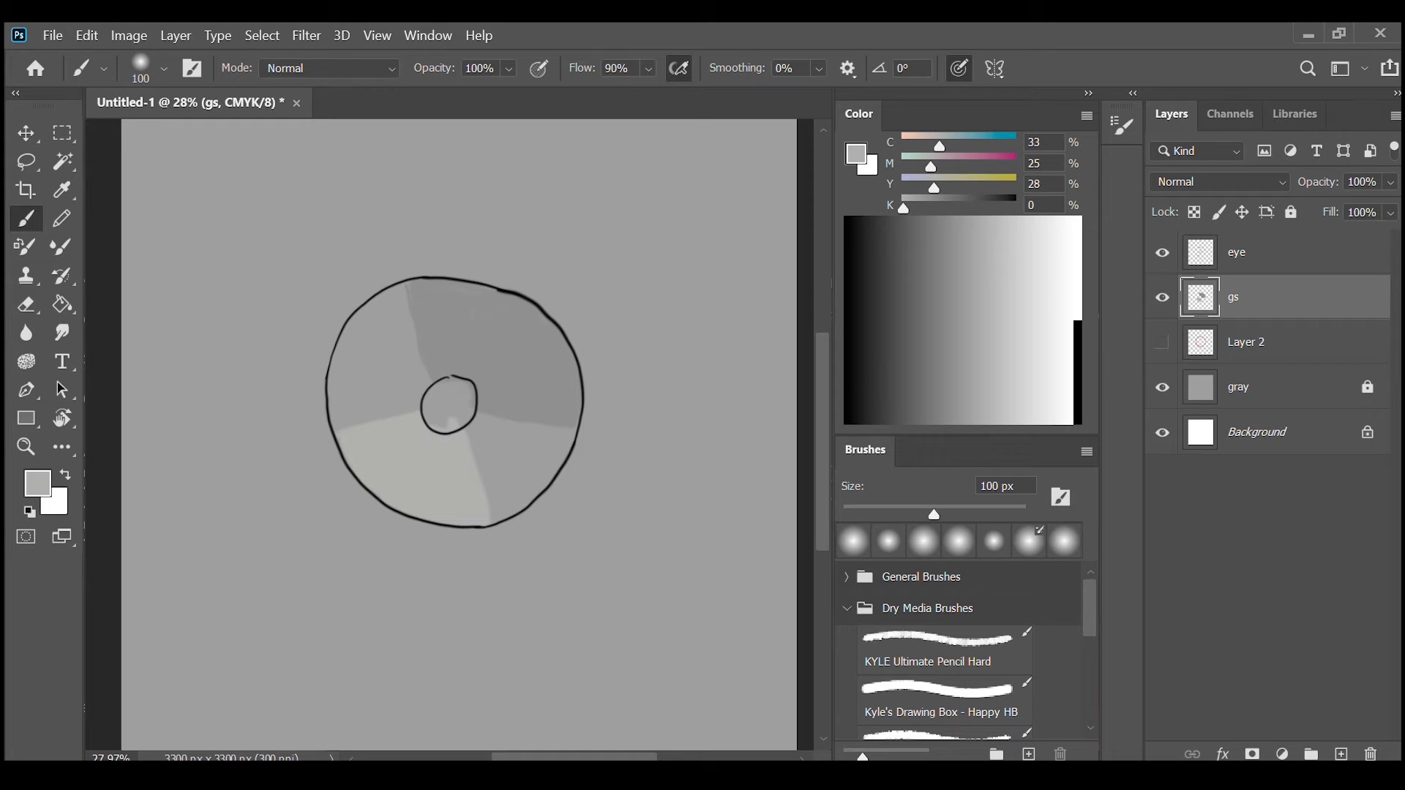
{"action": "left_click", "coordinate": [26, 304]}
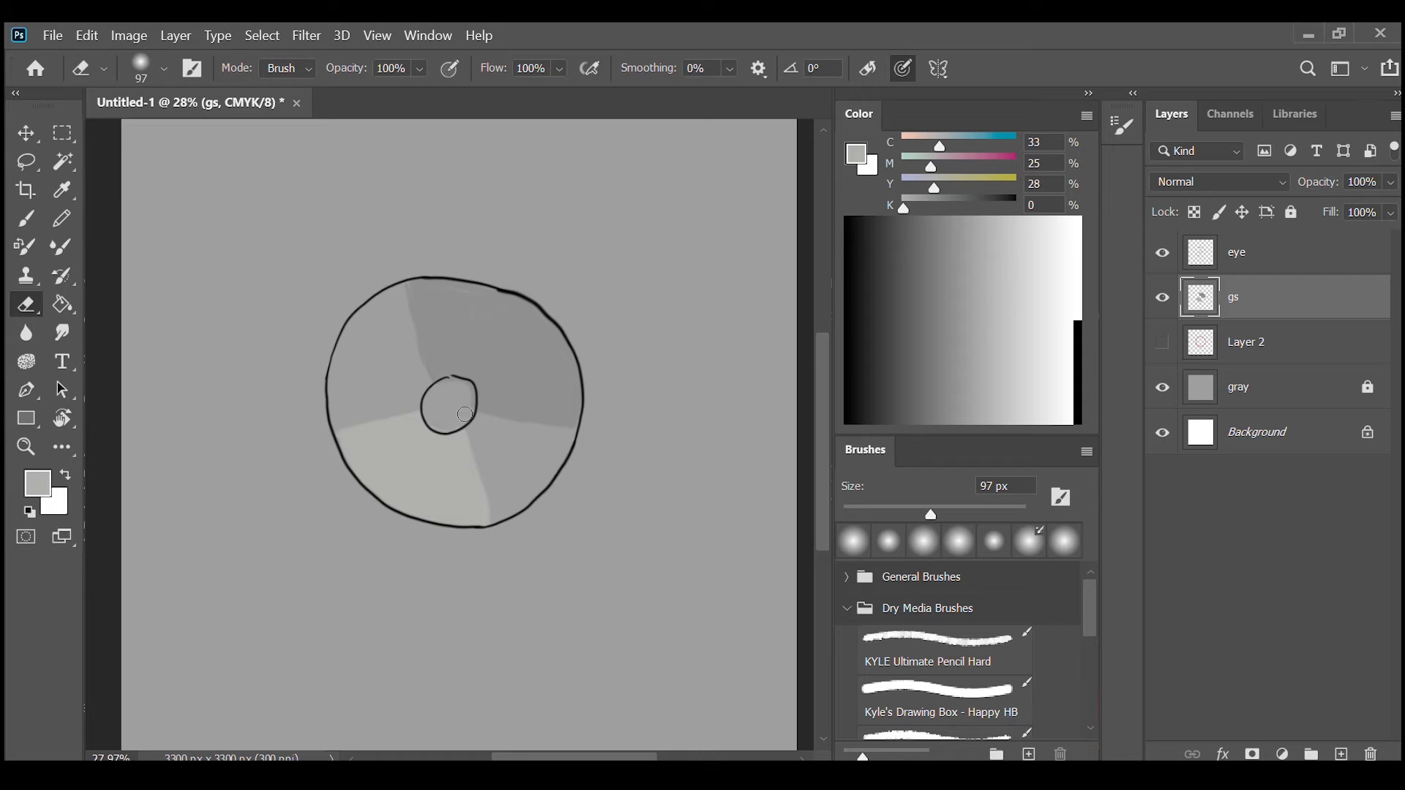
{"action": "left_click_drag", "start_coordinate": [465, 415], "coordinate": [442, 391]}
Set the foreground colour to near-white (C 6, M 4, Y 4, K 0) and return to the Brush tool, undoing the test stroke beside the eye
{"action": "key", "text": "i"}
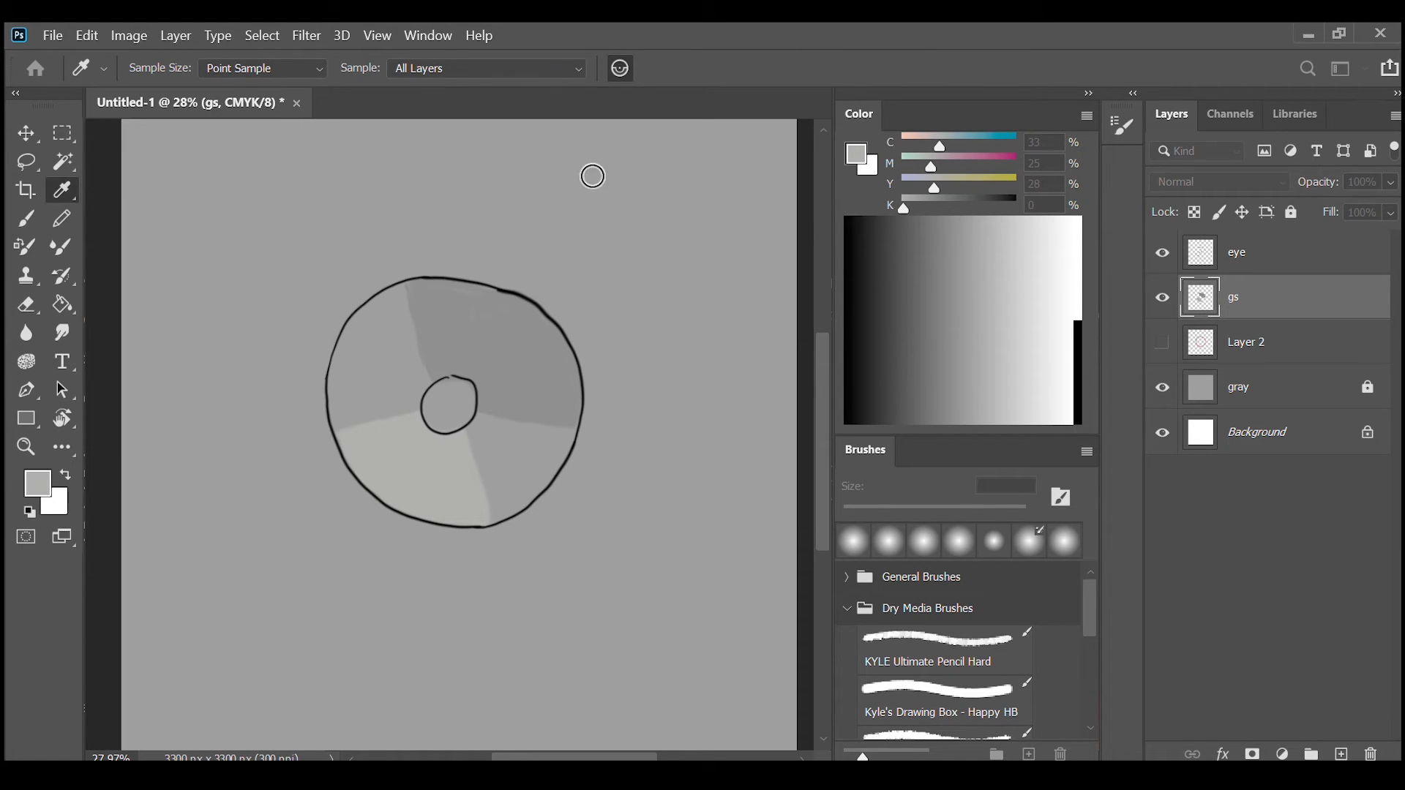
{"action": "left_click", "coordinate": [1077, 150]}
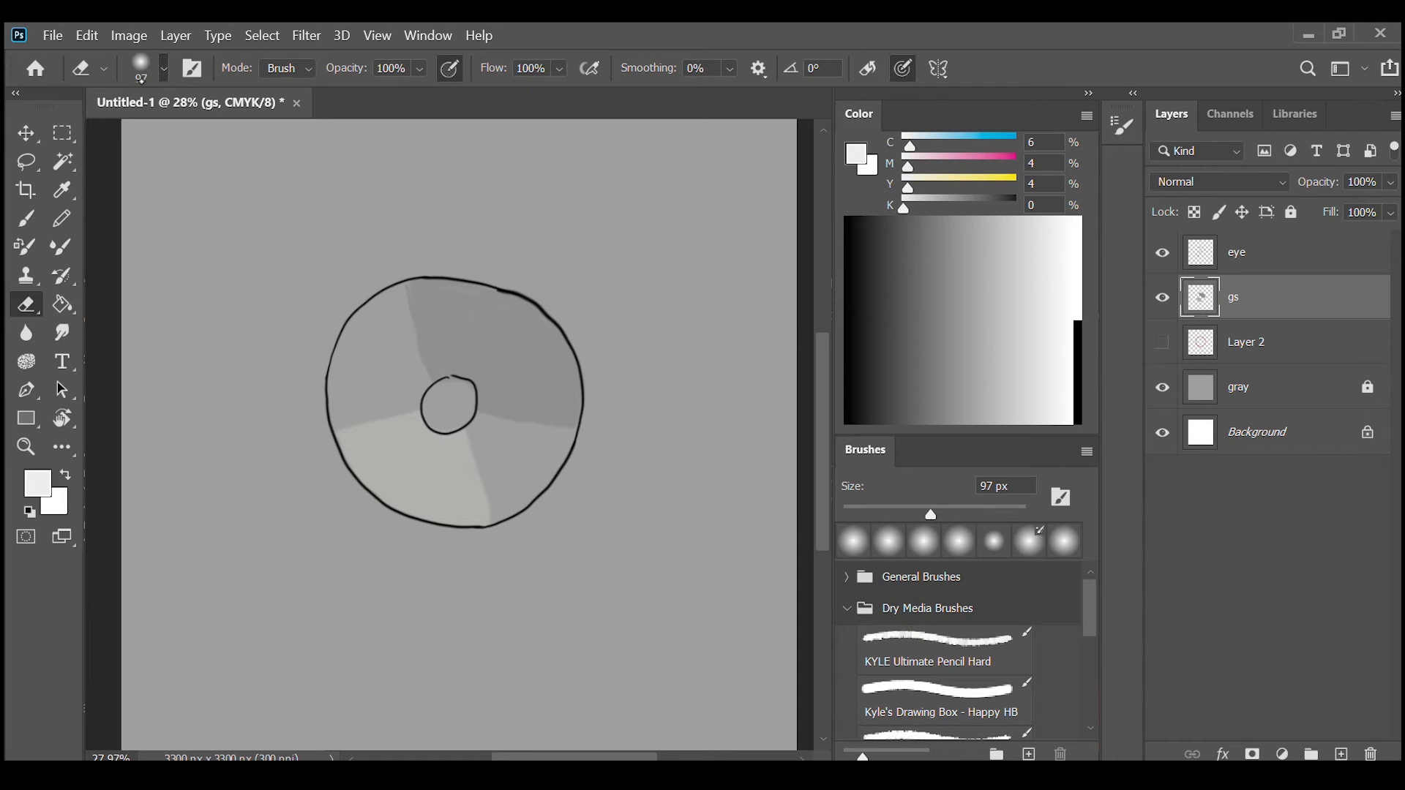
{"action": "key", "text": "bracketright"}
{"action": "left_click_drag", "start_coordinate": [232, 142], "coordinate": [323, 168]}
{"action": "left_click", "coordinate": [26, 218]}
{"action": "mouse_move", "coordinate": [639, 510]}
{"action": "left_mouse_down"}
{"action": "mouse_move", "coordinate": [591, 540]}
{"action": "mouse_move", "coordinate": [617, 539]}
{"action": "left_mouse_up"}
{"action": "key", "text": "ctrl+z"}
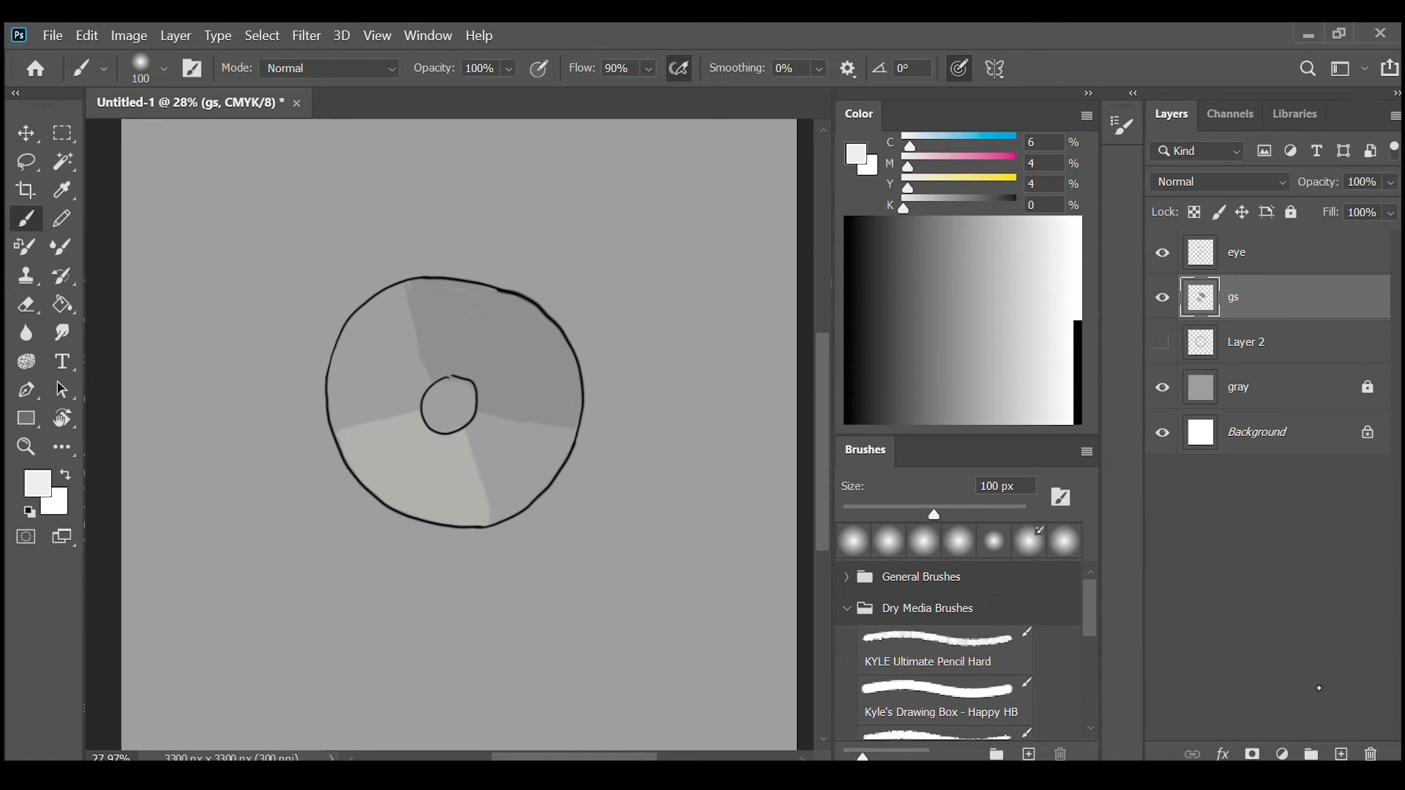
Add a new layer directly above the gs layer and name it "white"
{"action": "left_click", "coordinate": [1355, 754]}
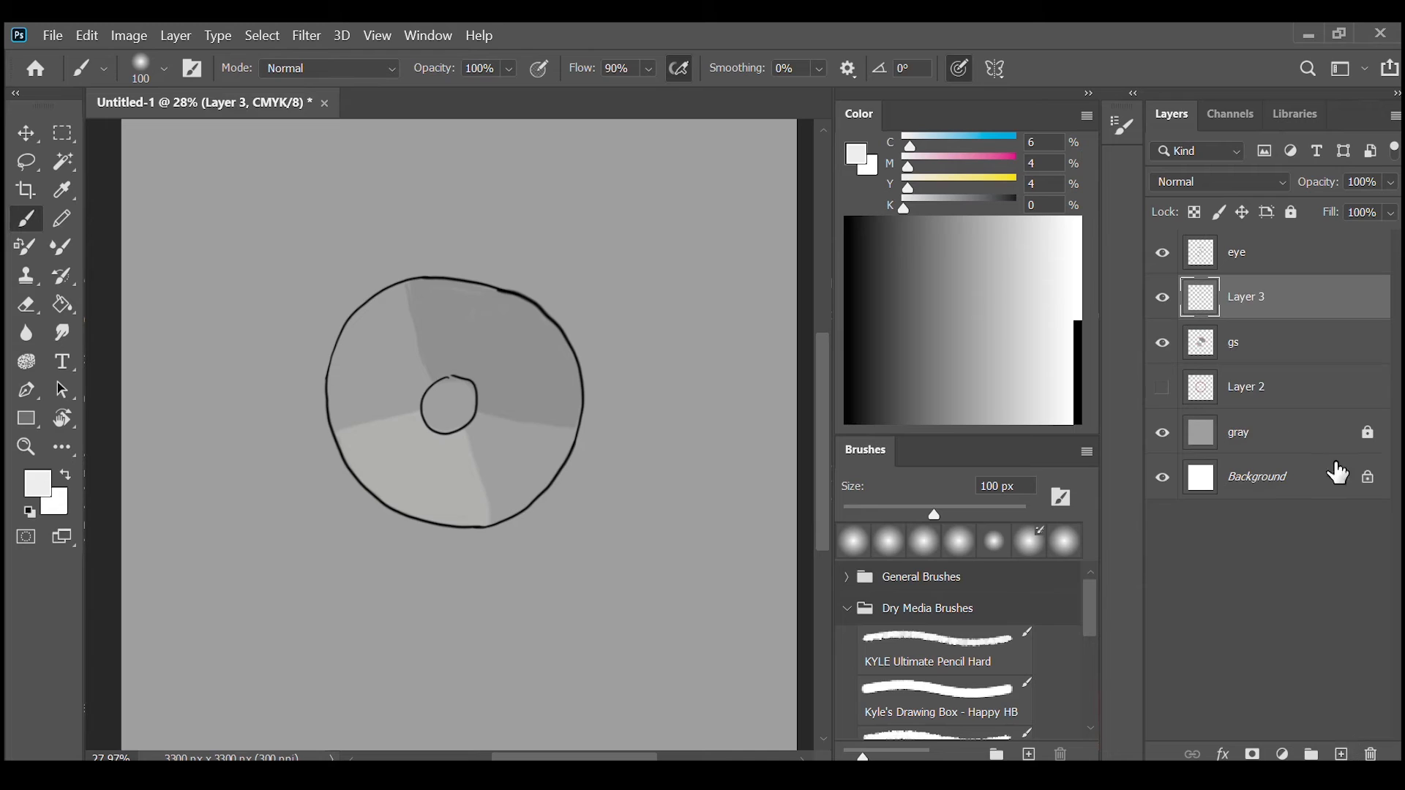
{"action": "double_click", "coordinate": [1258, 298]}
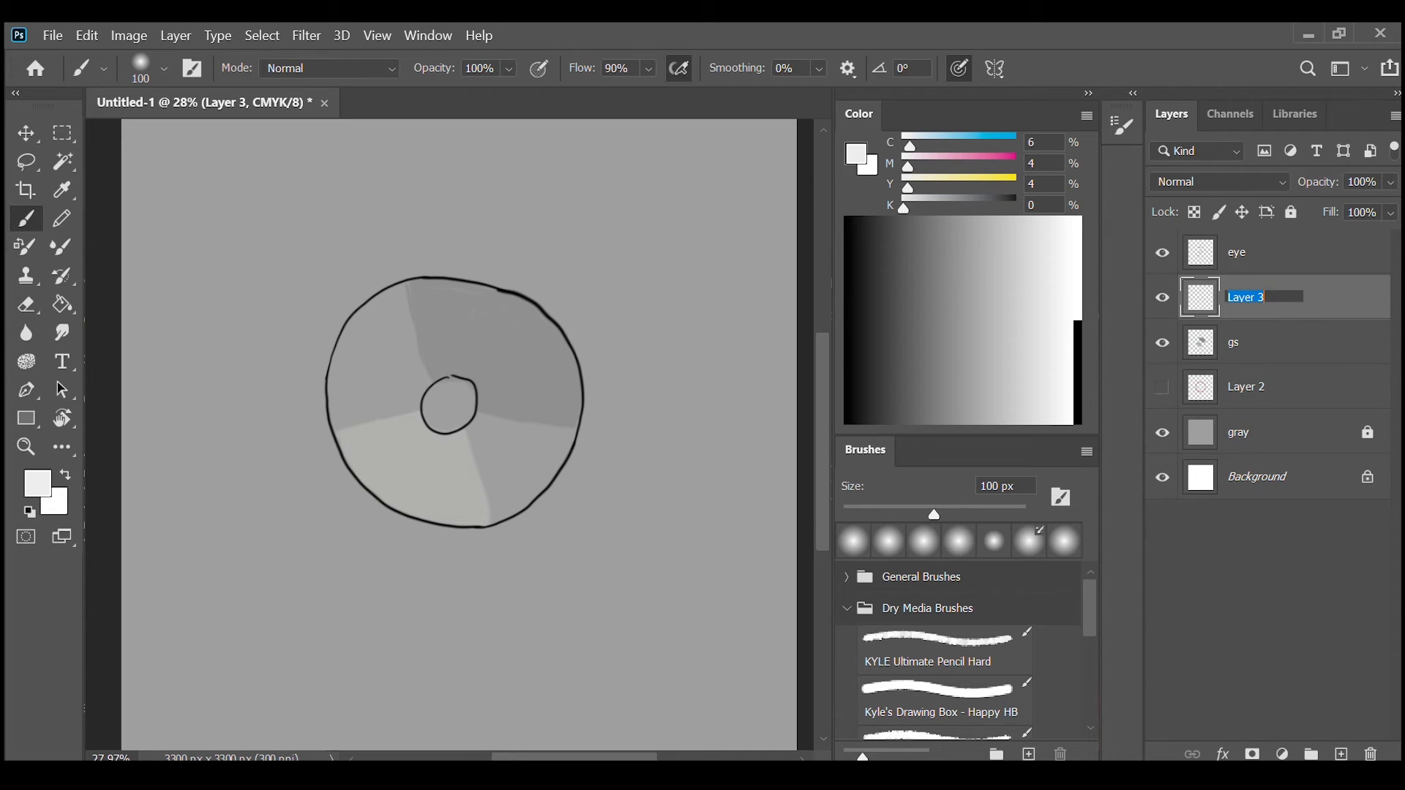
{"action": "type", "text": "white"}
{"action": "key", "text": "Return"}
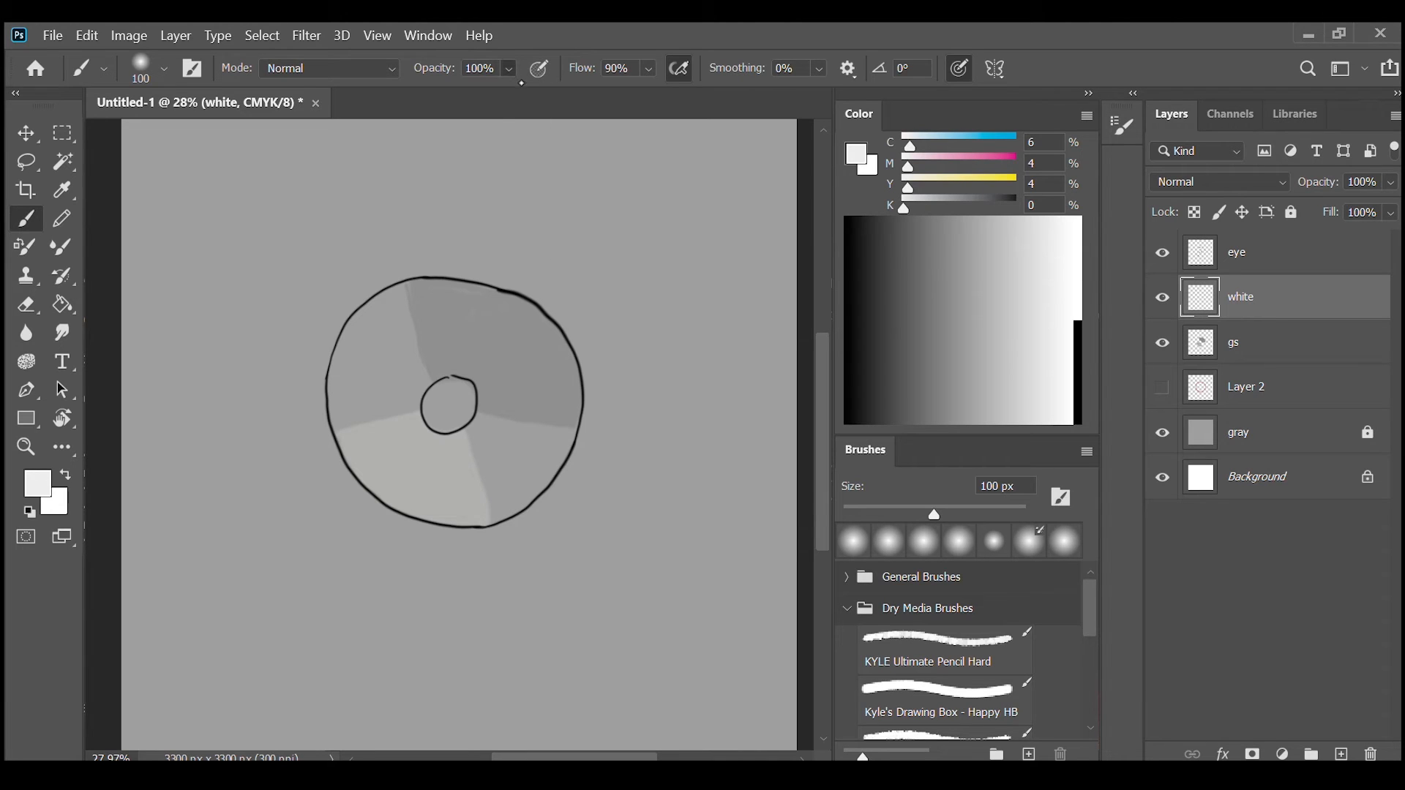
Paint two round highlights flanking the pupil and a half-moon patch near the canvas's right edge, using 51% brush opacity and a 180 px brush
{"action": "key", "text": "5"}
{"action": "key", "text": "1"}
{"action": "left_click", "coordinate": [164, 69]}
{"action": "left_click", "coordinate": [238, 142]}
{"action": "mouse_move", "coordinate": [491, 433]}
{"action": "left_mouse_down"}
{"action": "mouse_move", "coordinate": [491, 462]}
{"action": "mouse_move", "coordinate": [482, 455]}
{"action": "left_mouse_up"}
{"action": "left_click_drag", "start_coordinate": [414, 360], "coordinate": [420, 359]}
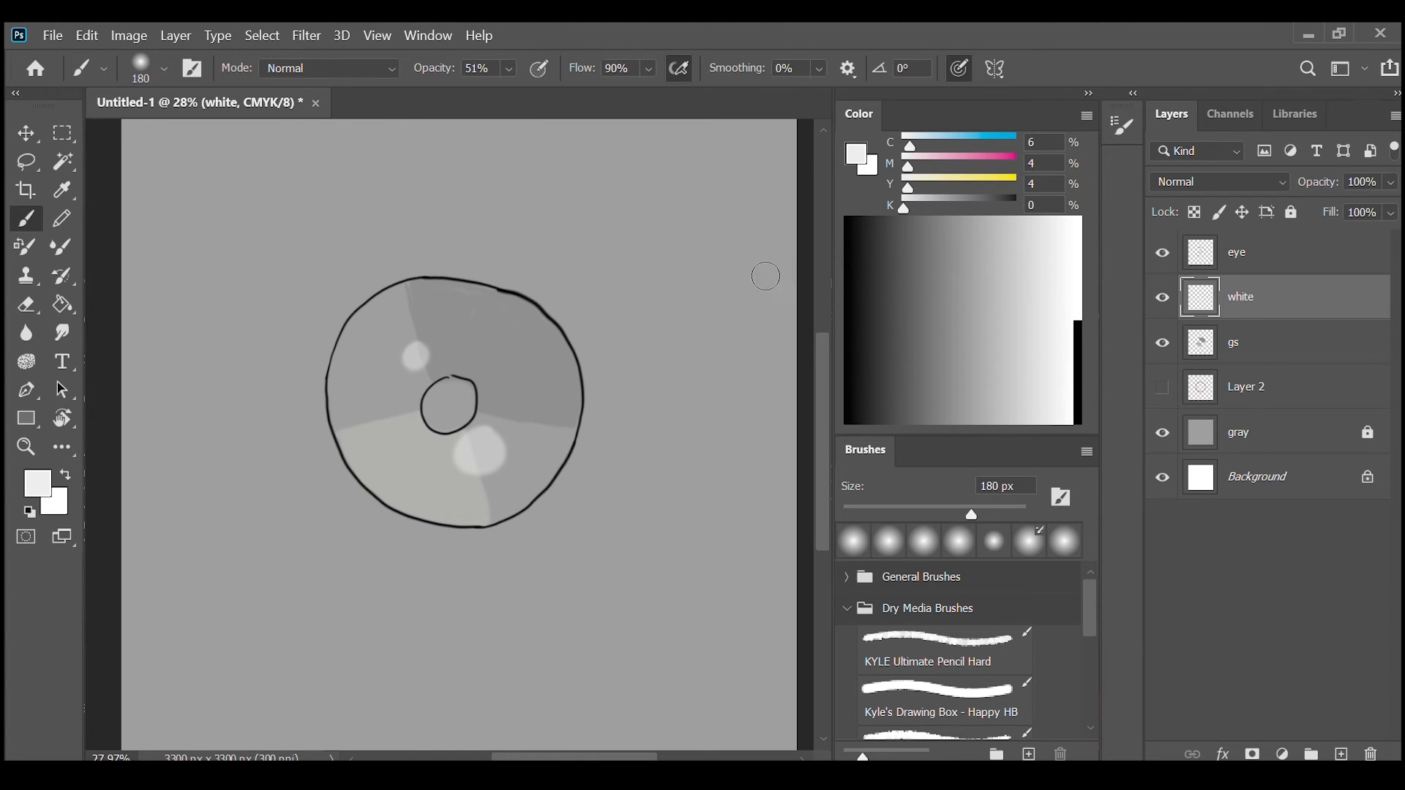
{"action": "mouse_move", "coordinate": [766, 276]}
{"action": "left_mouse_down"}
{"action": "mouse_move", "coordinate": [758, 455]}
{"action": "mouse_move", "coordinate": [725, 348]}
{"action": "mouse_move", "coordinate": [776, 420]}
{"action": "mouse_move", "coordinate": [752, 307]}
{"action": "mouse_move", "coordinate": [720, 358]}
{"action": "mouse_move", "coordinate": [726, 382]}
{"action": "mouse_move", "coordinate": [753, 294]}
{"action": "left_mouse_up"}
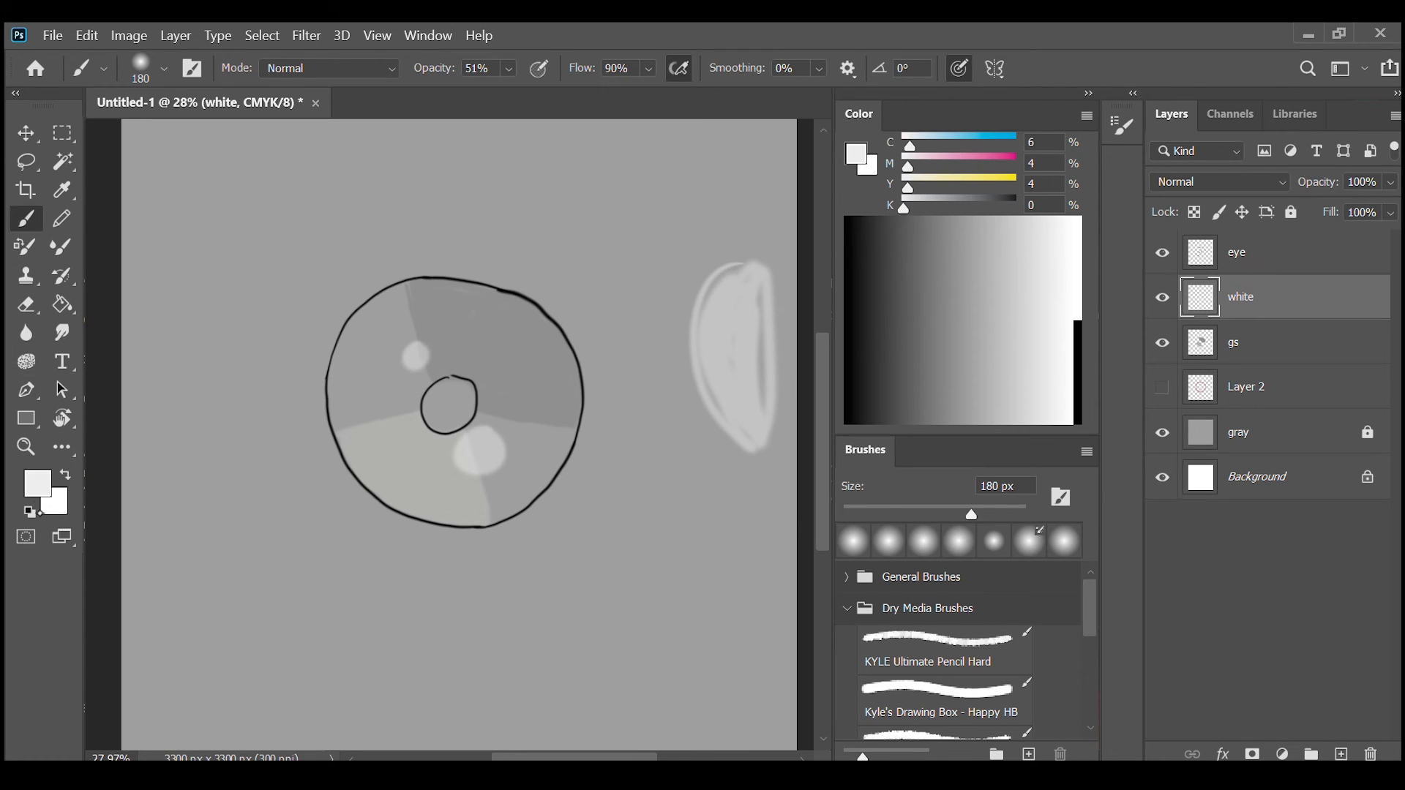
Set the foreground colour to green (C 71, M 2, Y 100, K 0), try it over the iris and undo the stroke
{"action": "key", "text": "i"}
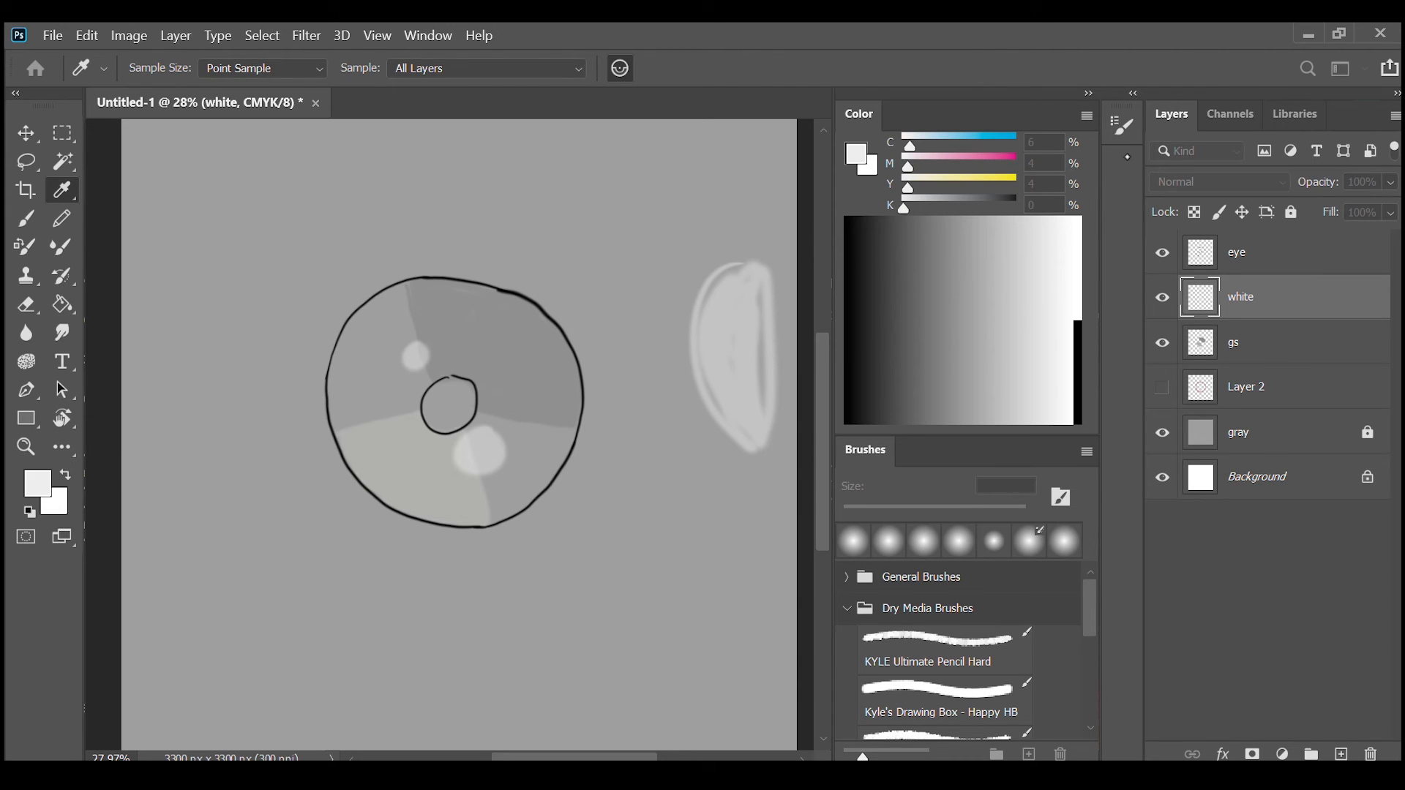
{"action": "left_click", "coordinate": [1127, 157]}
{"action": "mouse_move", "coordinate": [474, 323]}
{"action": "left_mouse_down"}
{"action": "mouse_move", "coordinate": [413, 434]}
{"action": "mouse_move", "coordinate": [522, 369]}
{"action": "mouse_move", "coordinate": [453, 477]}
{"action": "mouse_move", "coordinate": [554, 419]}
{"action": "left_mouse_up"}
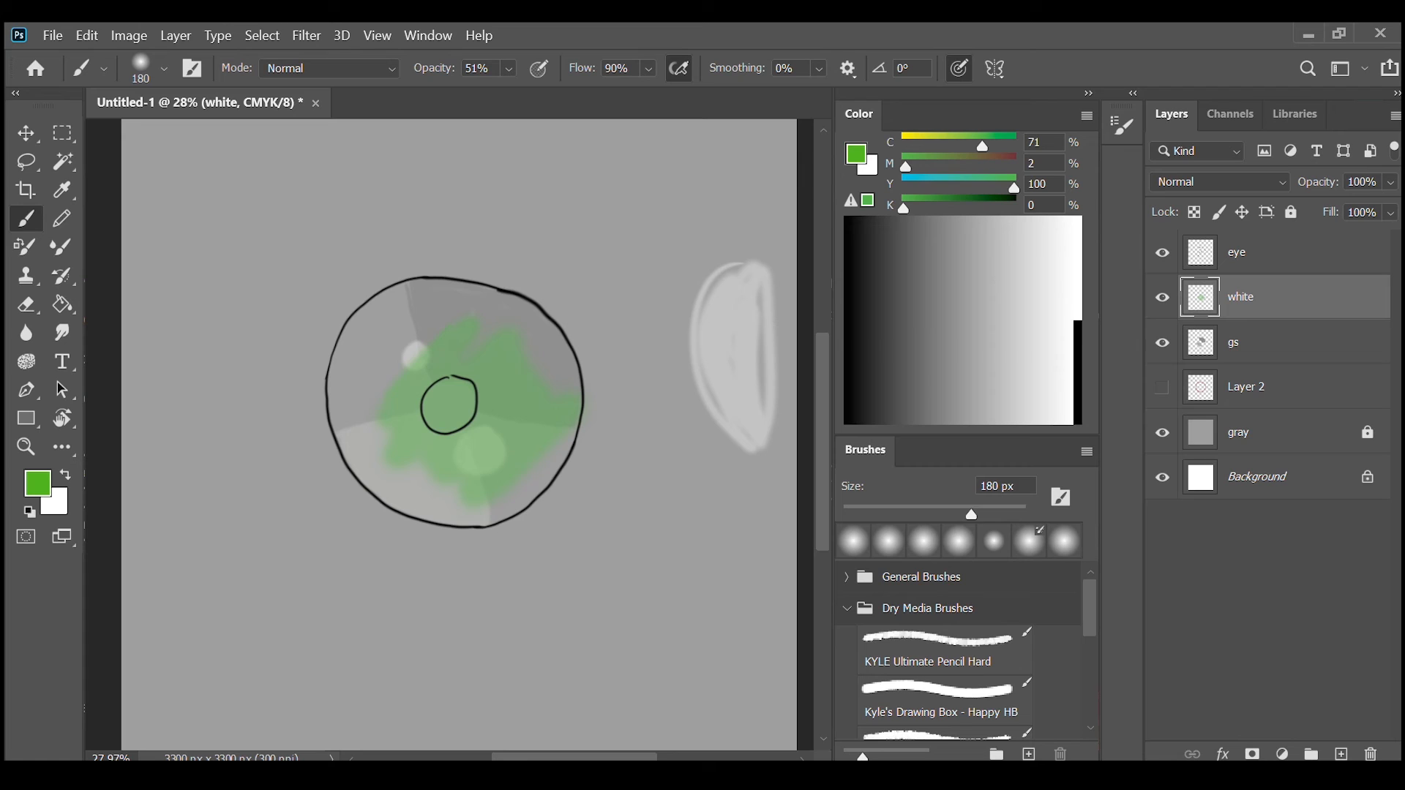
{"action": "key", "text": "ctrl+z"}
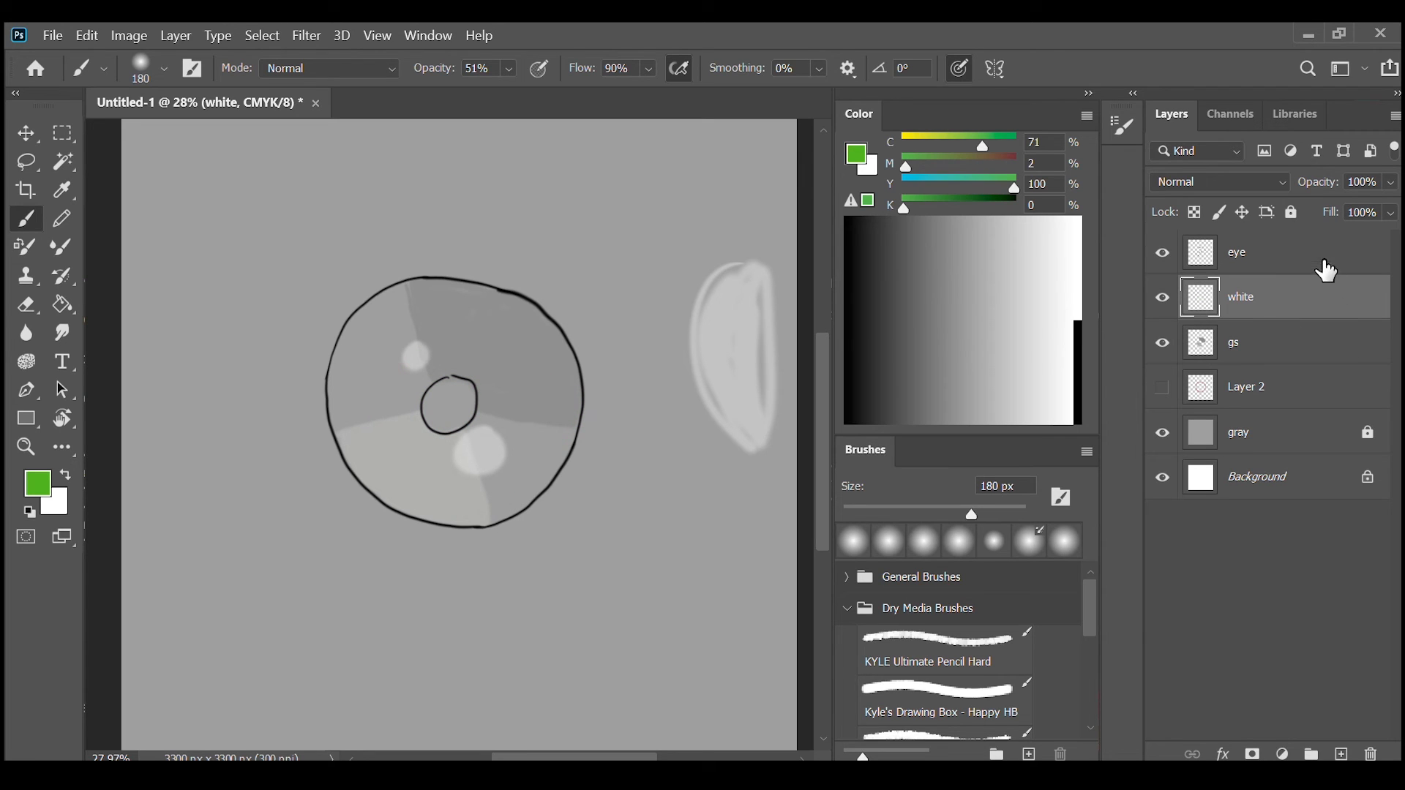
Select the ring between the iris outline and the pupil on the eye layer with the Magic Wand and expand the selection
{"action": "left_click", "coordinate": [1299, 262]}
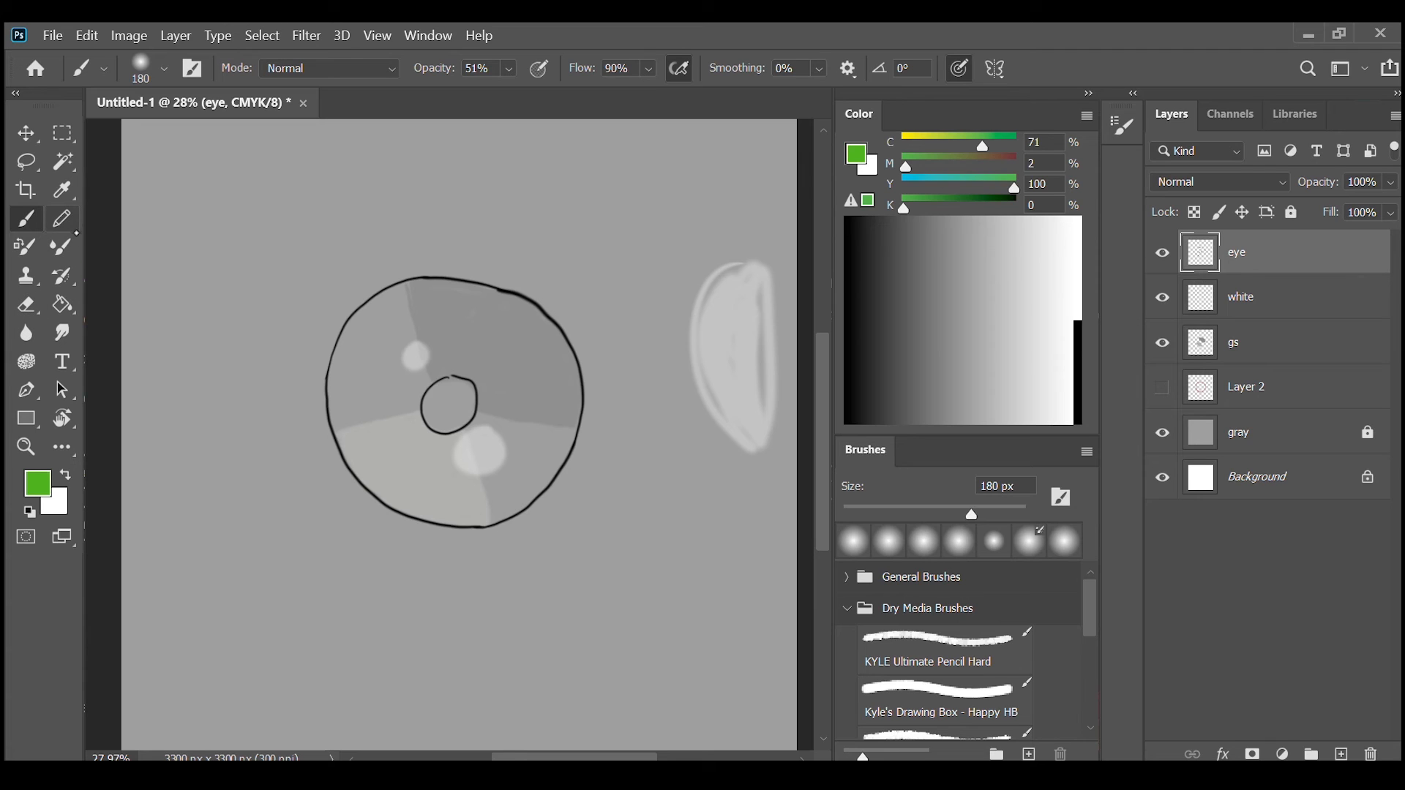
{"action": "left_click", "coordinate": [63, 161]}
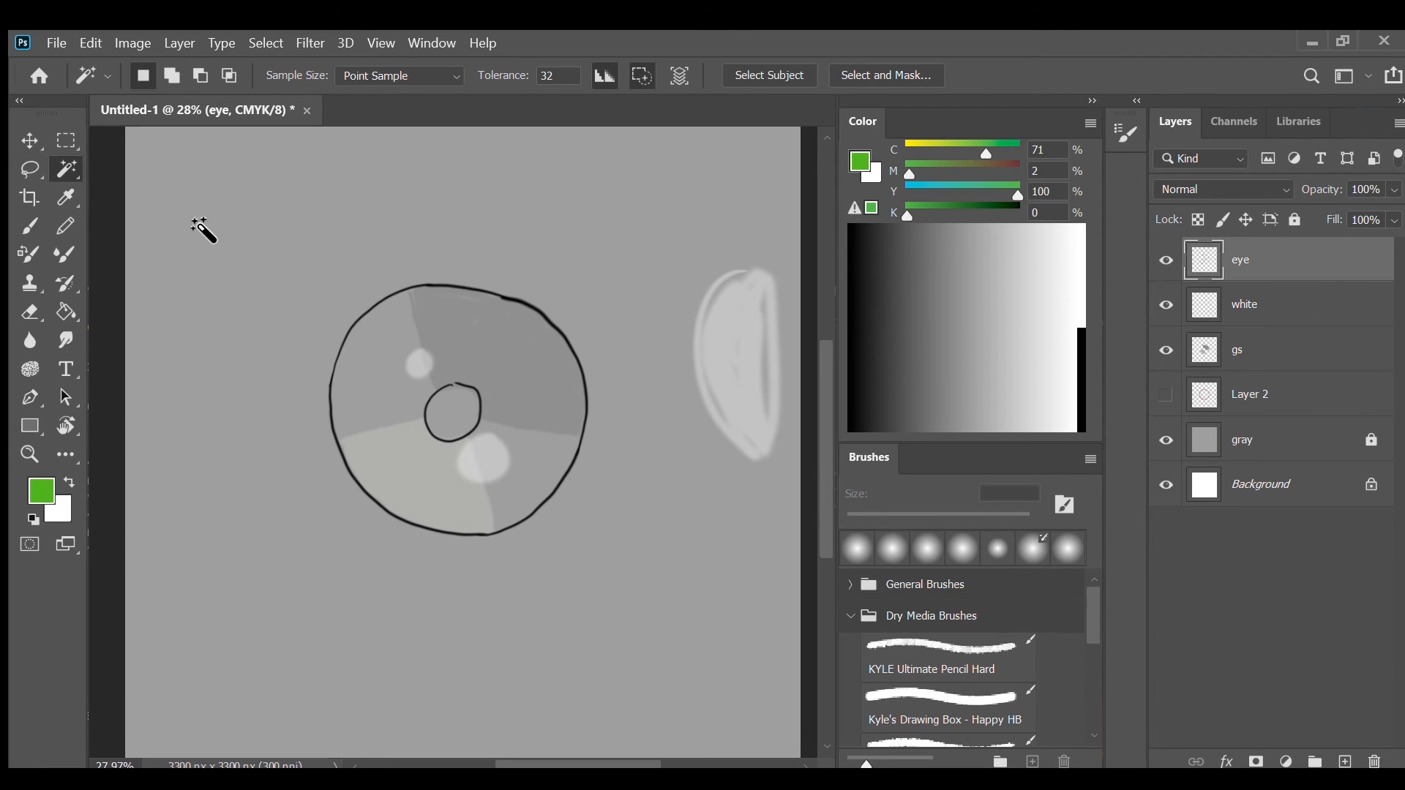
{"action": "left_click", "coordinate": [512, 362]}
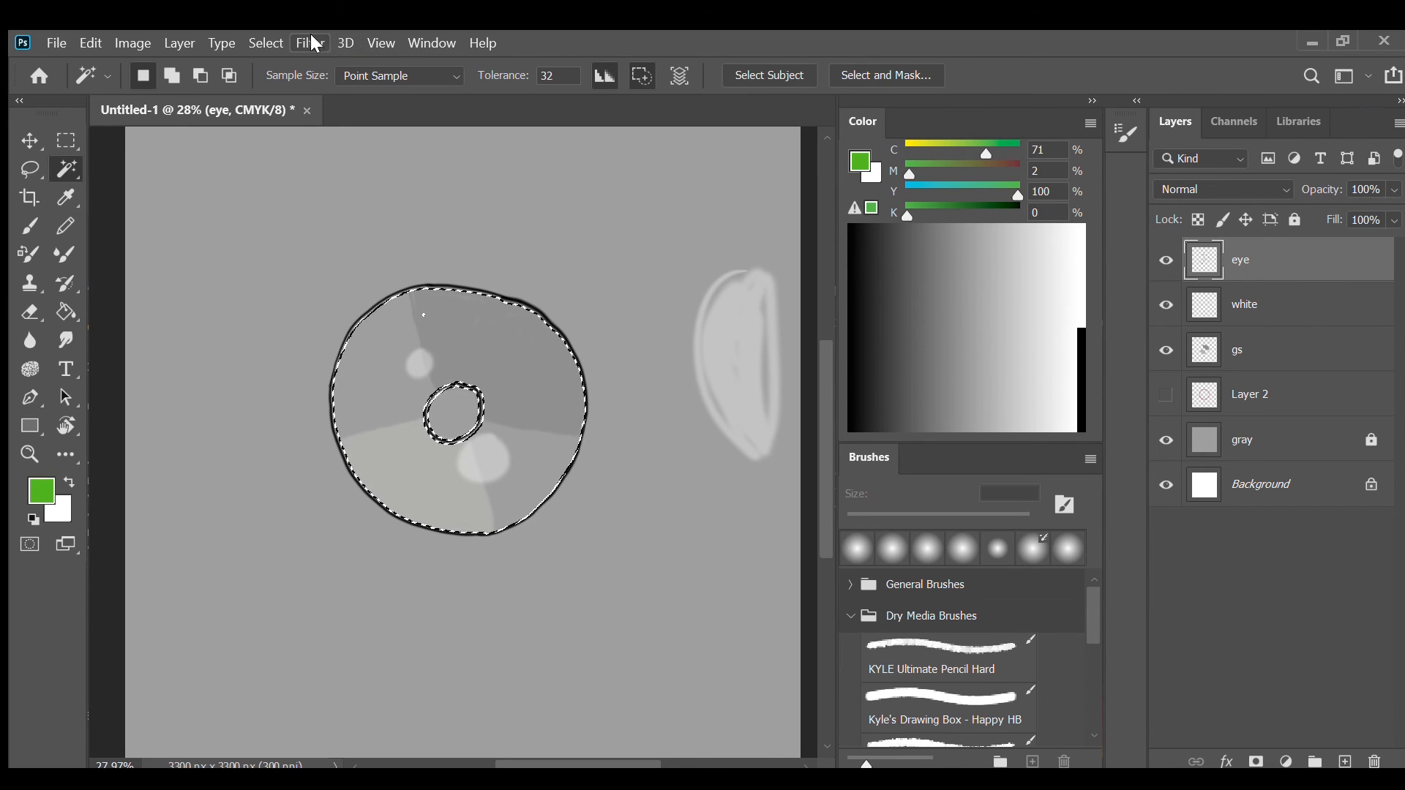
{"action": "left_click", "coordinate": [266, 43]}
{"action": "mouse_move", "coordinate": [284, 335]}
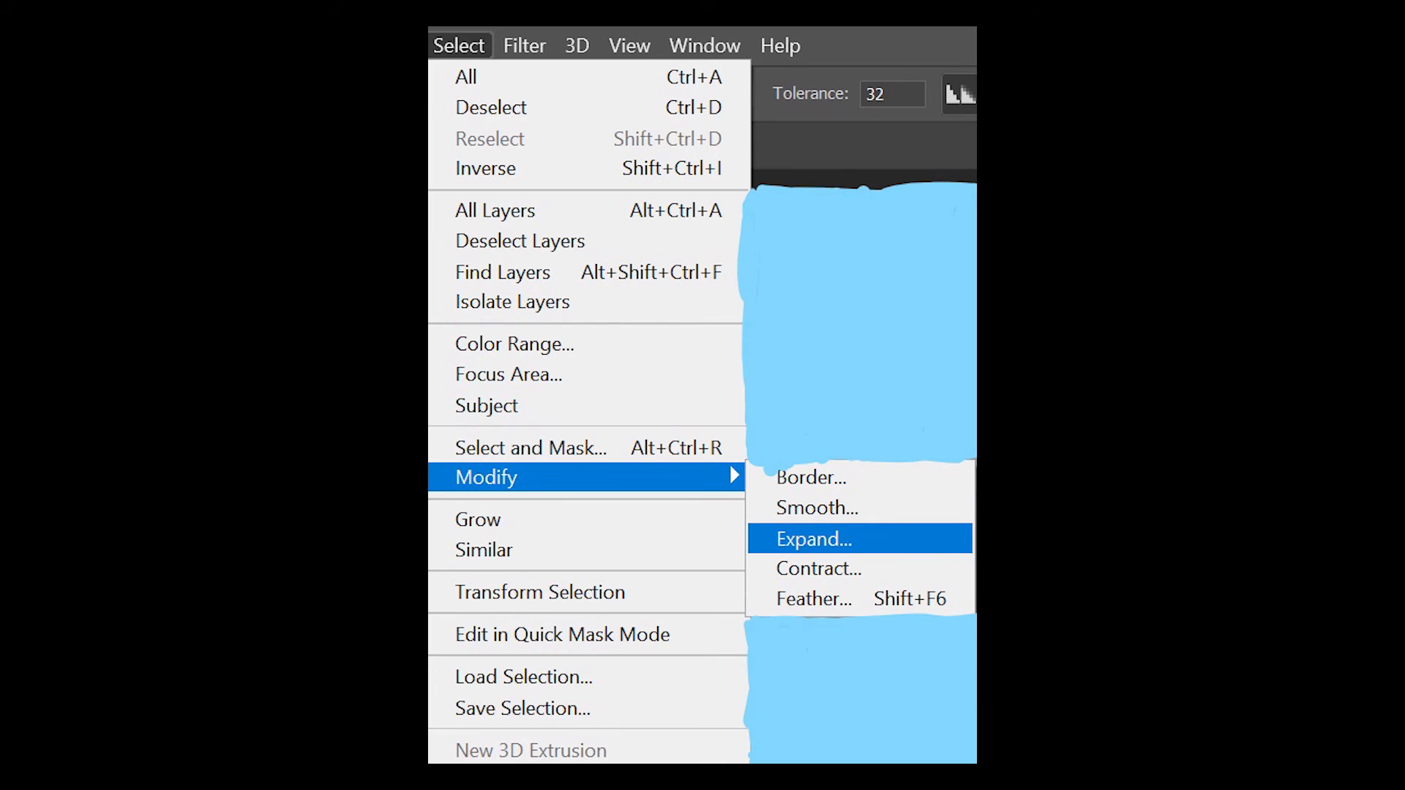
{"action": "left_click", "coordinate": [814, 539]}
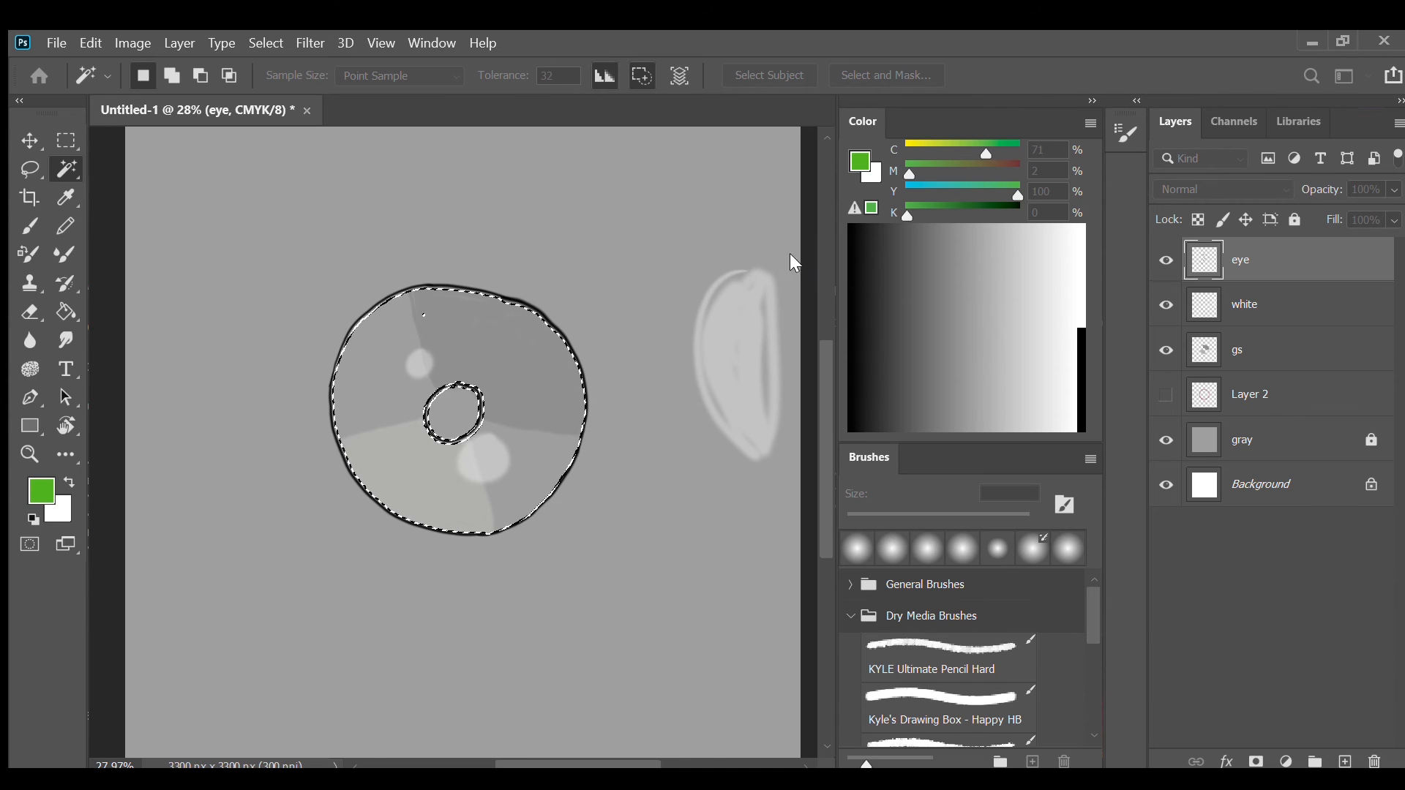
{"action": "key", "text": "Return"}
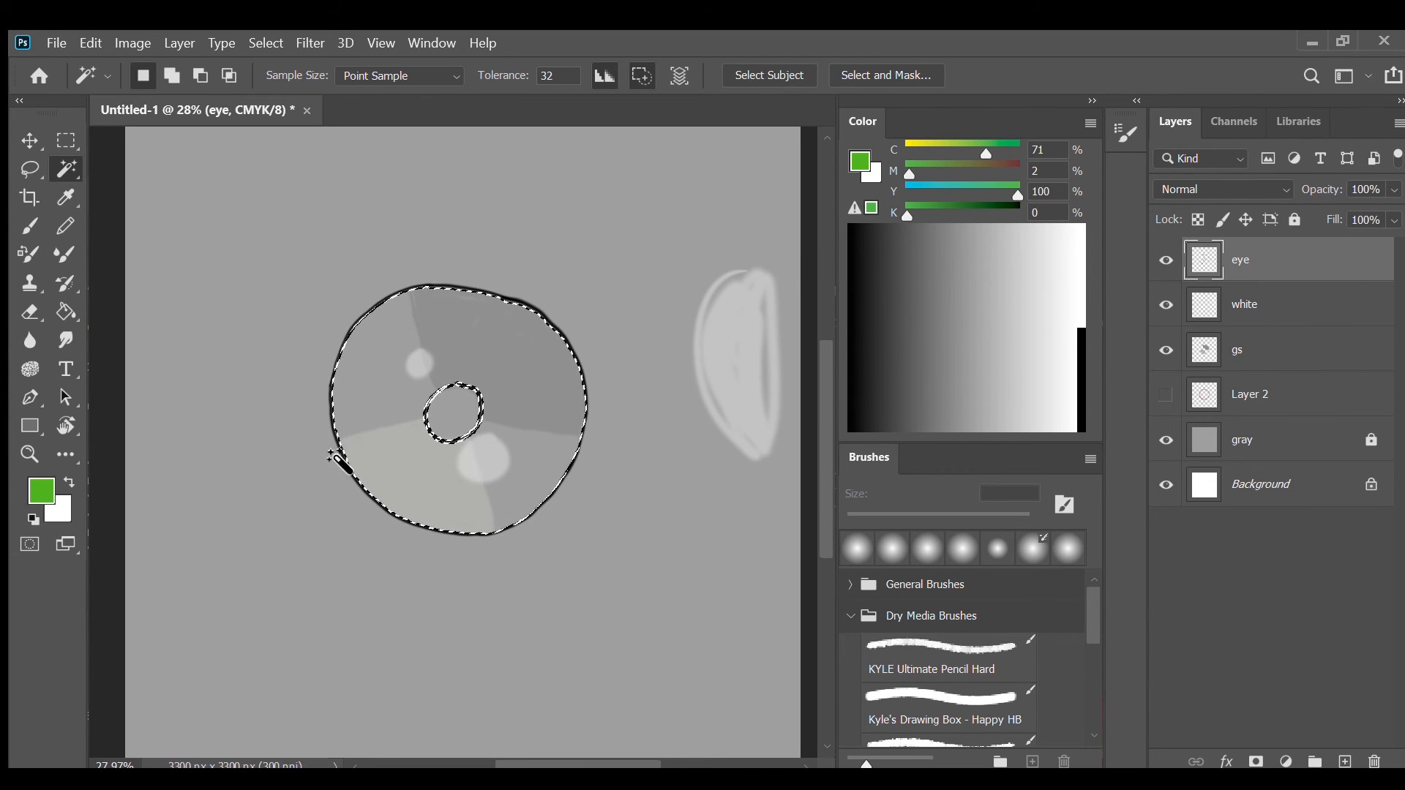
Add a new layer directly above the white layer and name it "color"
{"action": "left_click", "coordinate": [1296, 316]}
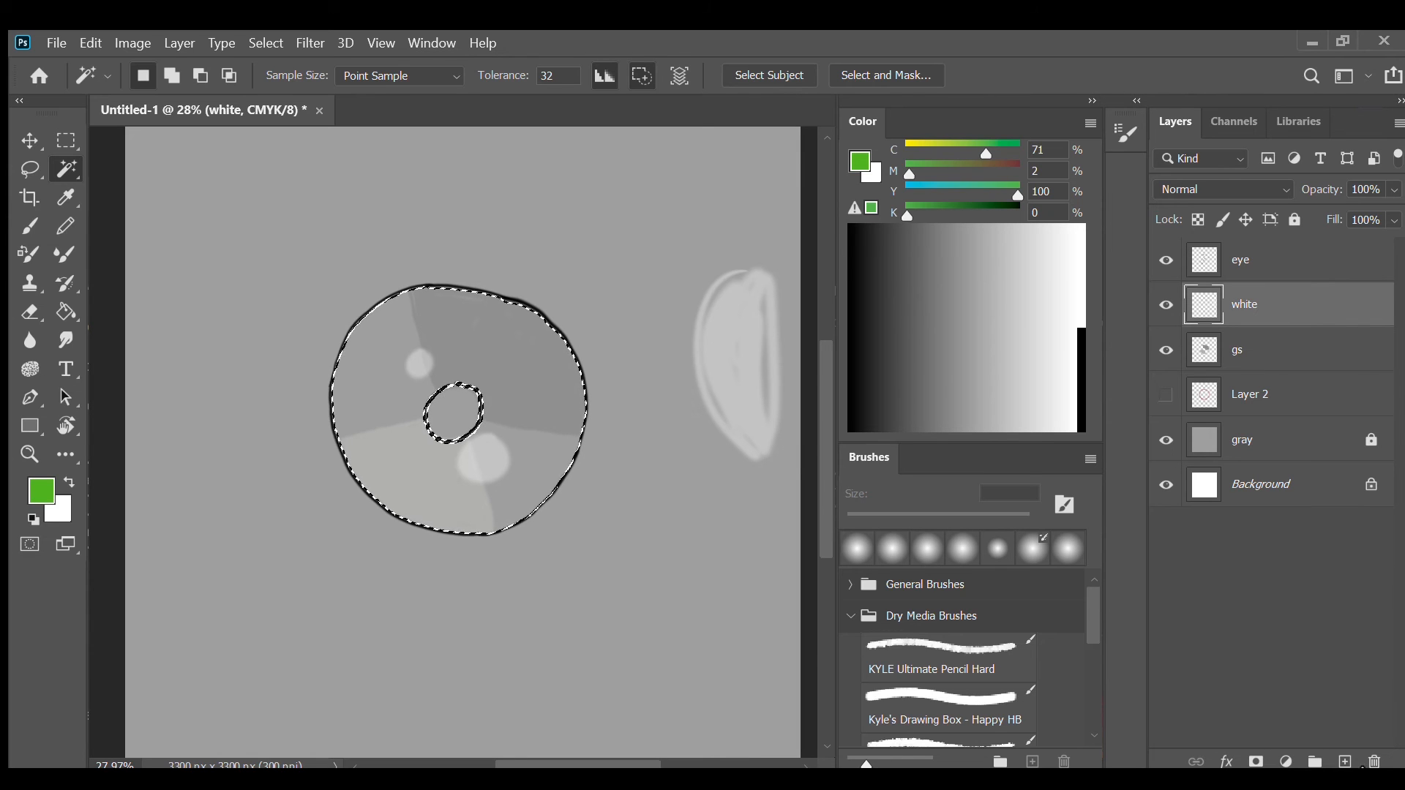
{"action": "left_click", "coordinate": [1344, 761]}
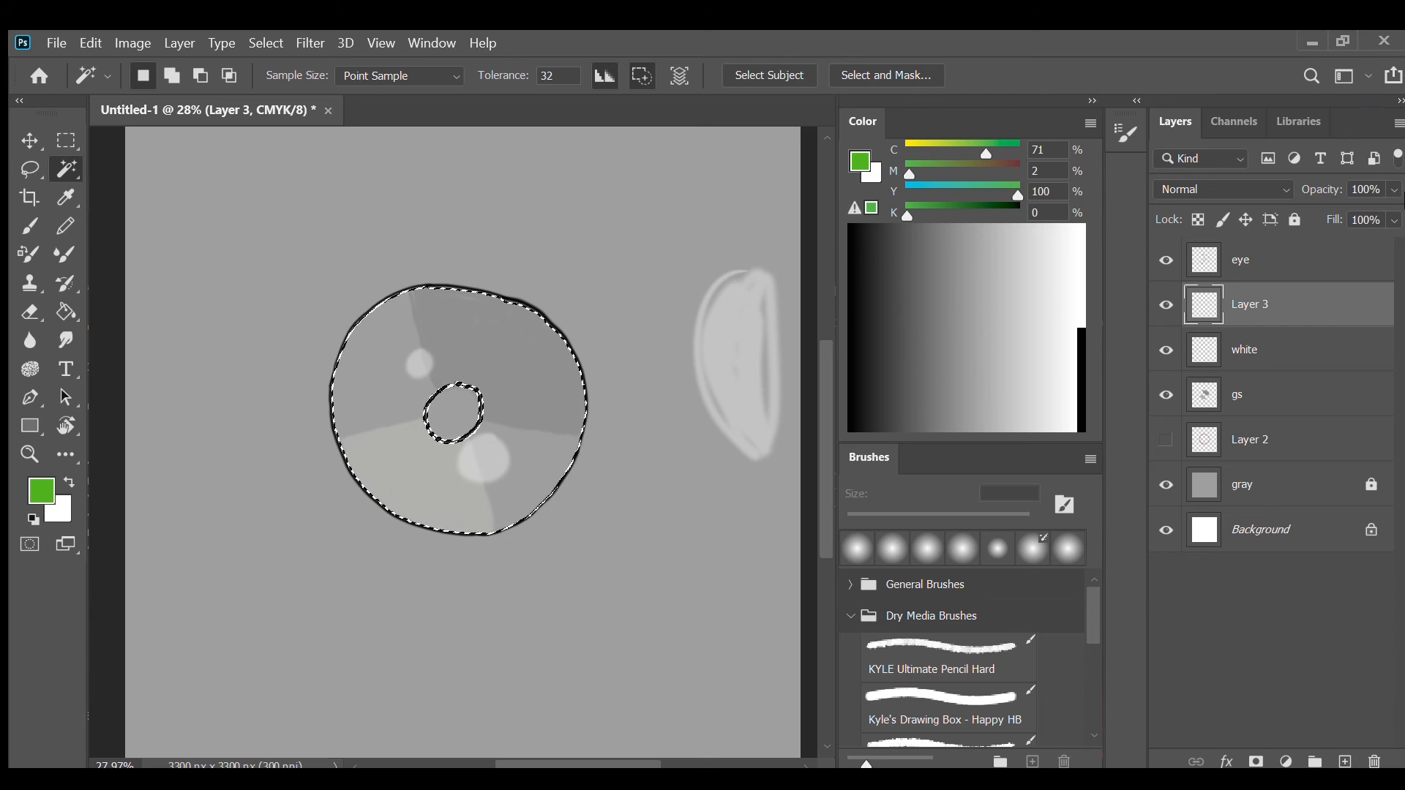
{"action": "double_click", "coordinate": [1251, 305]}
{"action": "type", "text": "color"}
{"action": "key", "text": "Return"}
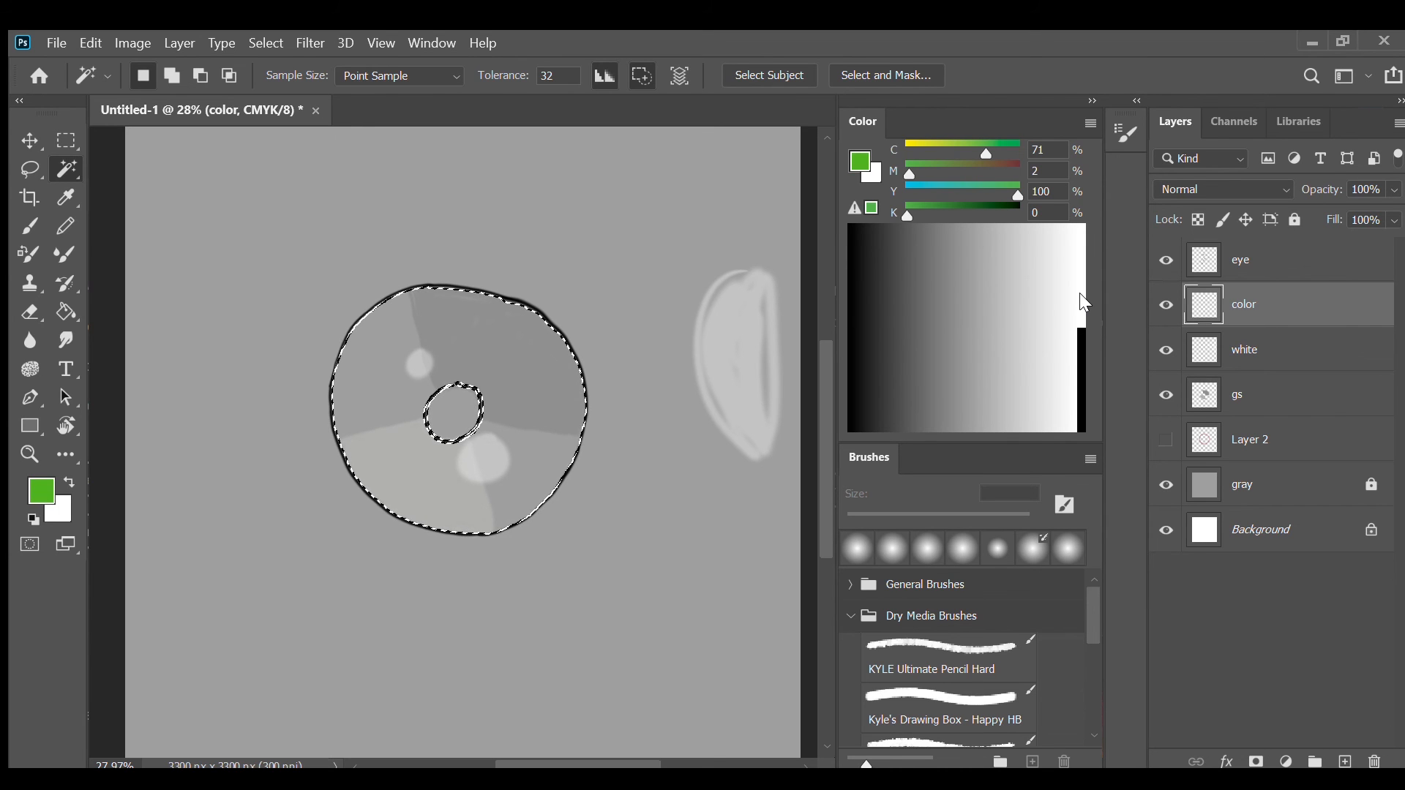
Fill the selected iris ring with the green foreground colour on the color layer and deselect it
{"action": "left_click", "coordinate": [66, 312]}
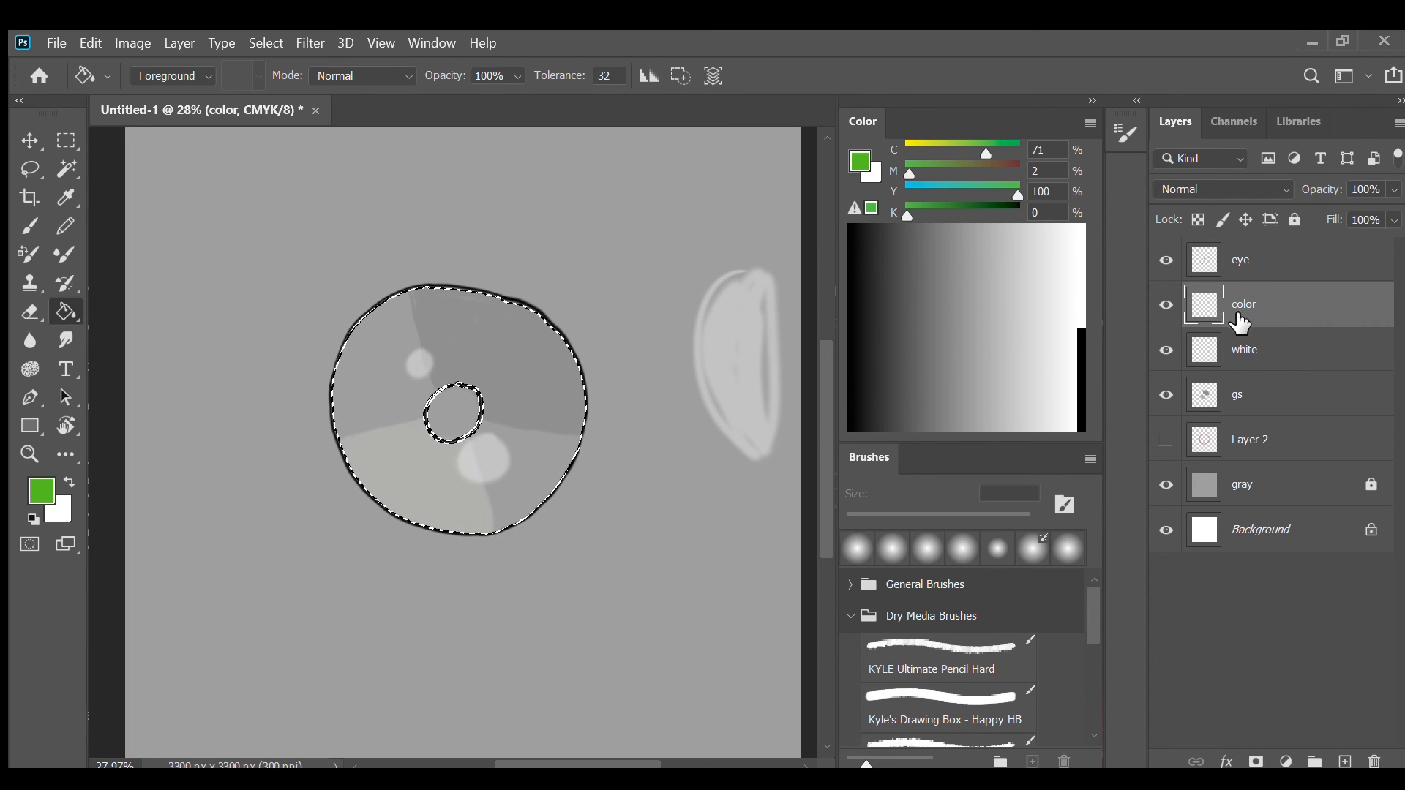
{"action": "left_click", "coordinate": [519, 380]}
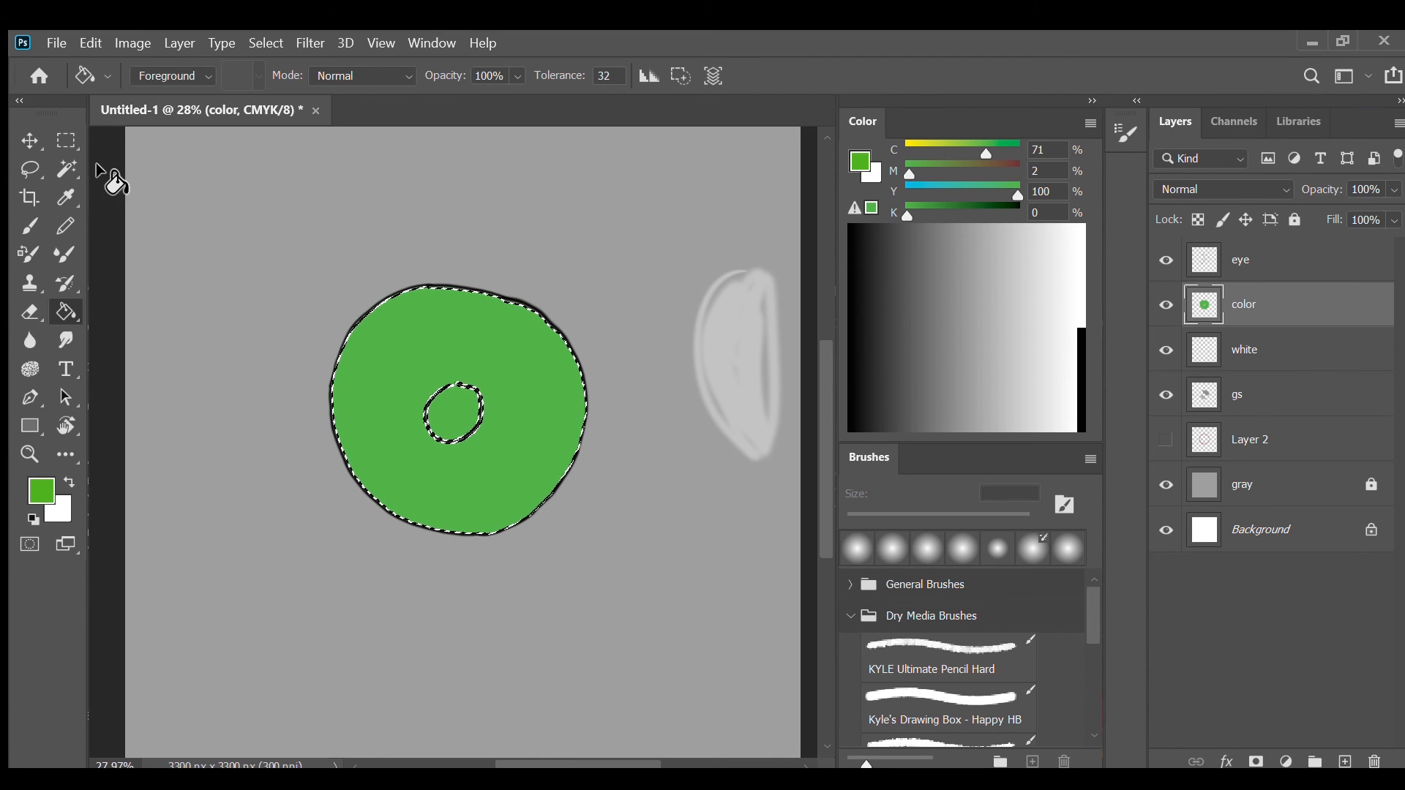
{"action": "key", "text": "v"}
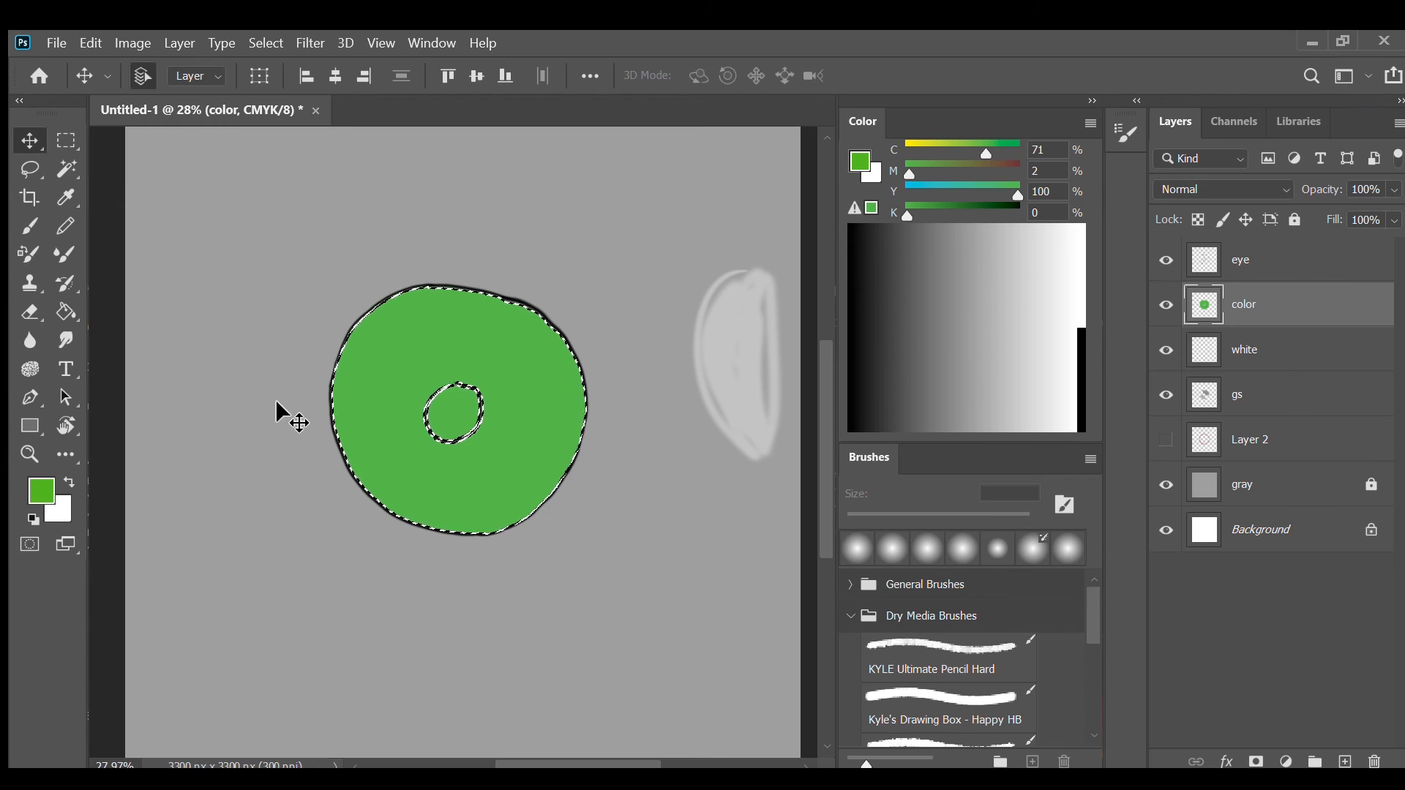
{"action": "key", "text": "ctrl+d"}
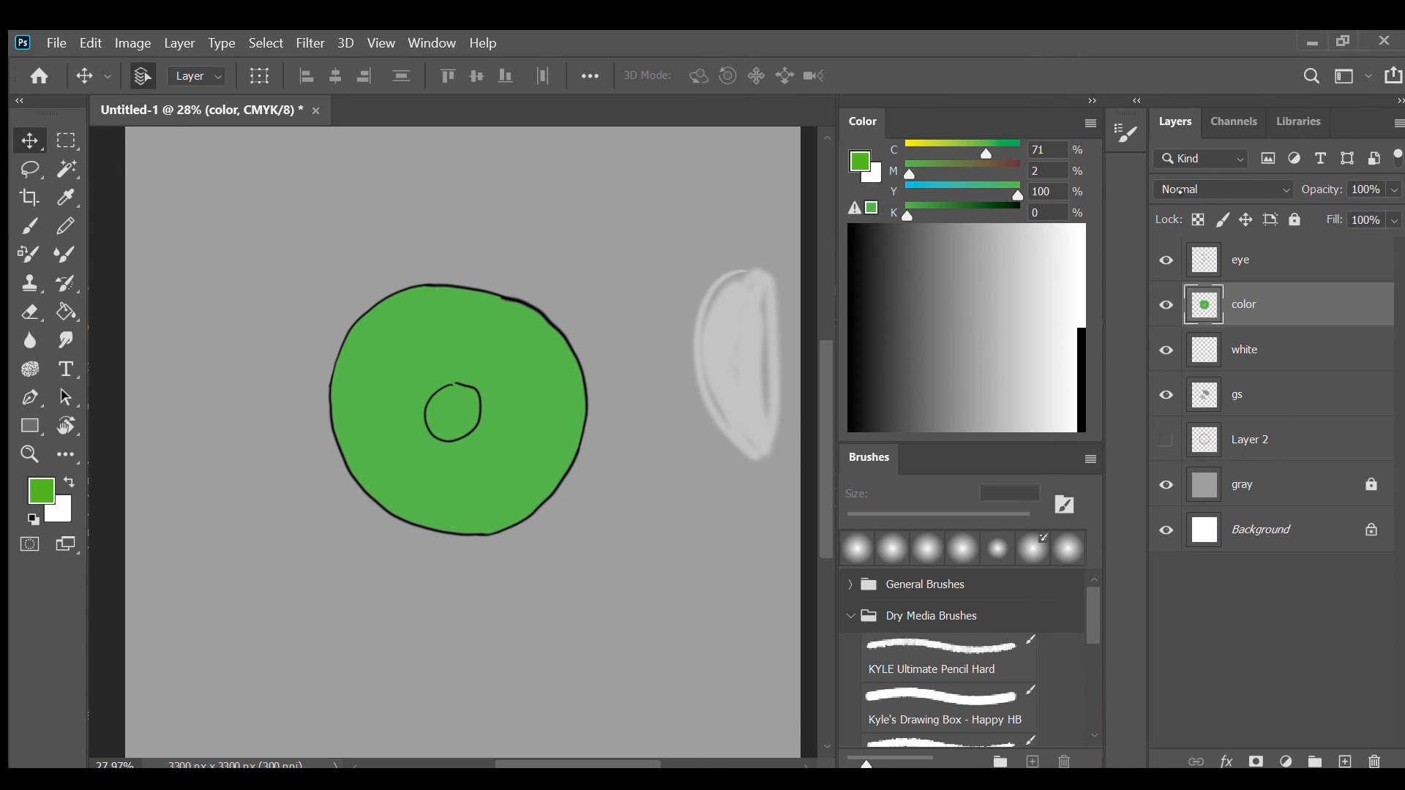
Compare blend modes such as Color Burn, Linear Dodge (Add) and Hard Light on the color layer, and settle on Soft Light
{"action": "left_click", "coordinate": [1226, 189]}
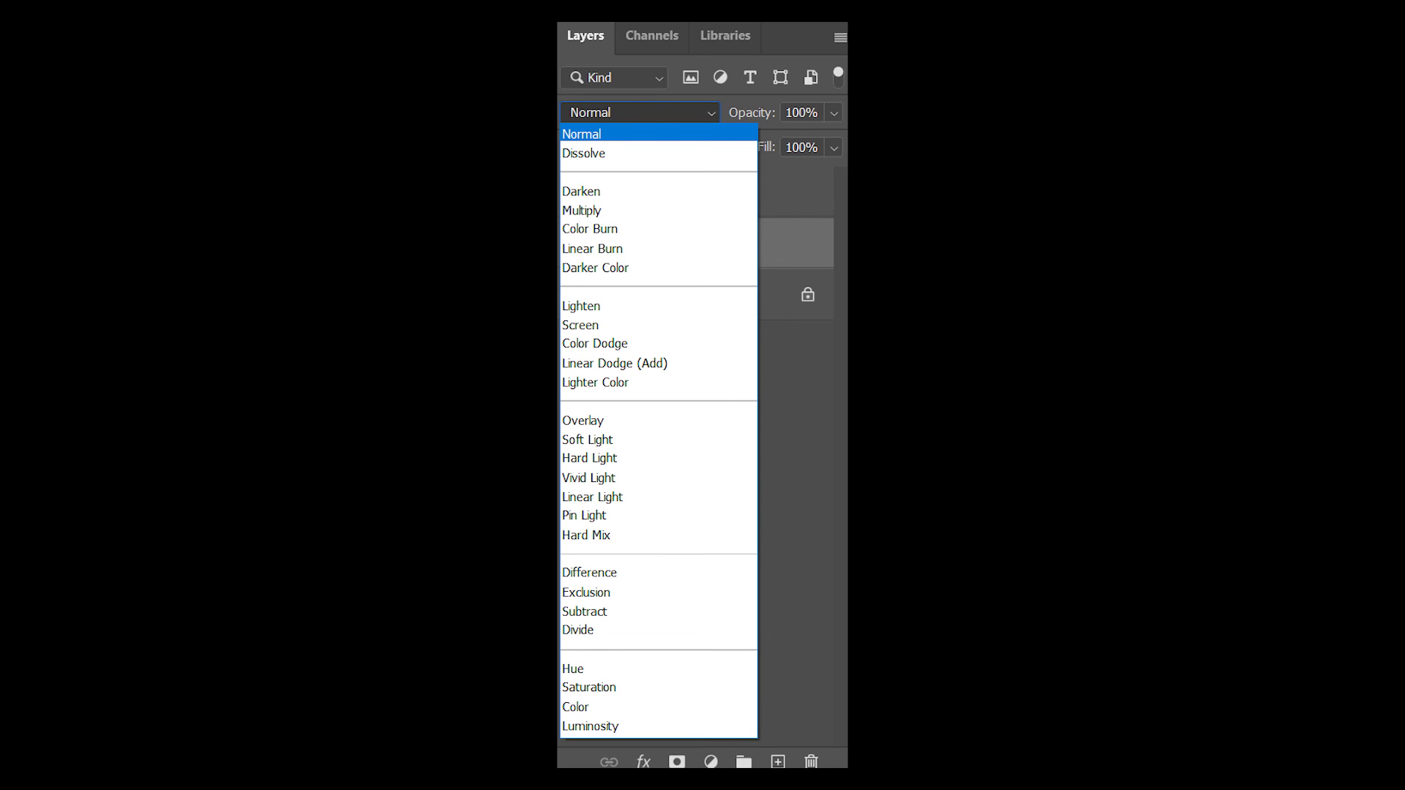
{"action": "left_click", "coordinate": [581, 210]}
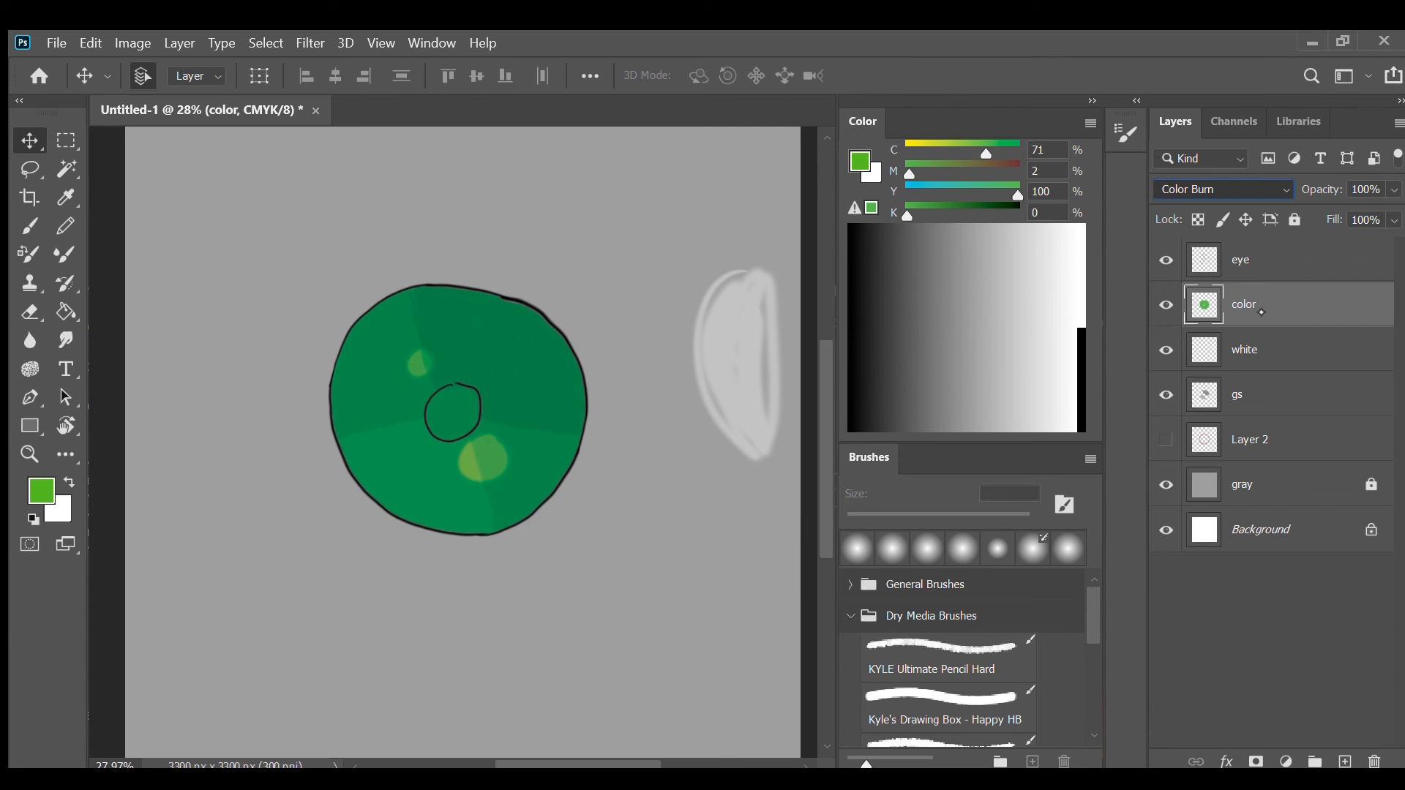
{"action": "key", "text": "shift+plus"}
{"action": "key", "text": "shift+plus"}
{"action": "key", "text": "shift+plus"}
{"action": "key", "text": "shift+plus"}
{"action": "key", "text": "shift+plus"}
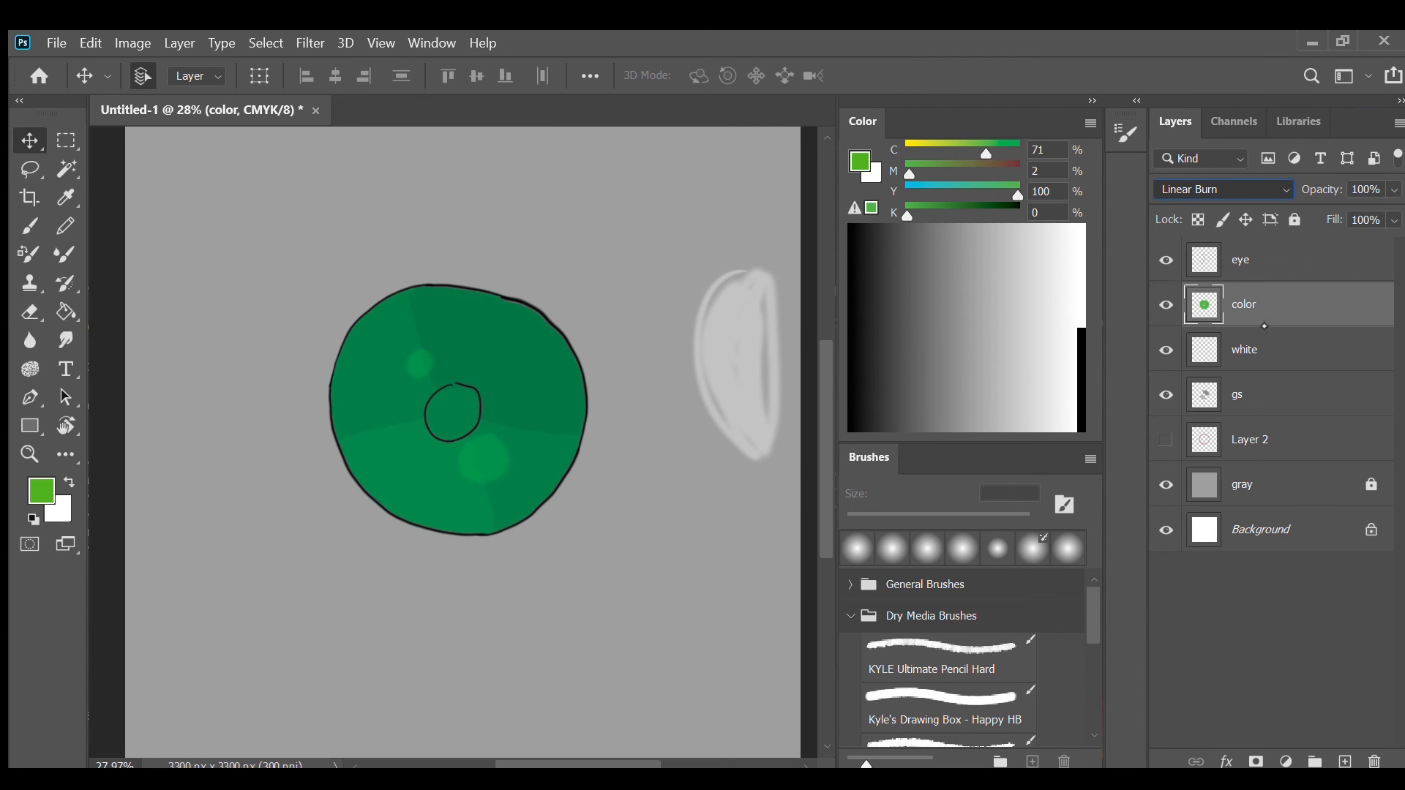
{"action": "key", "text": "shift+plus"}
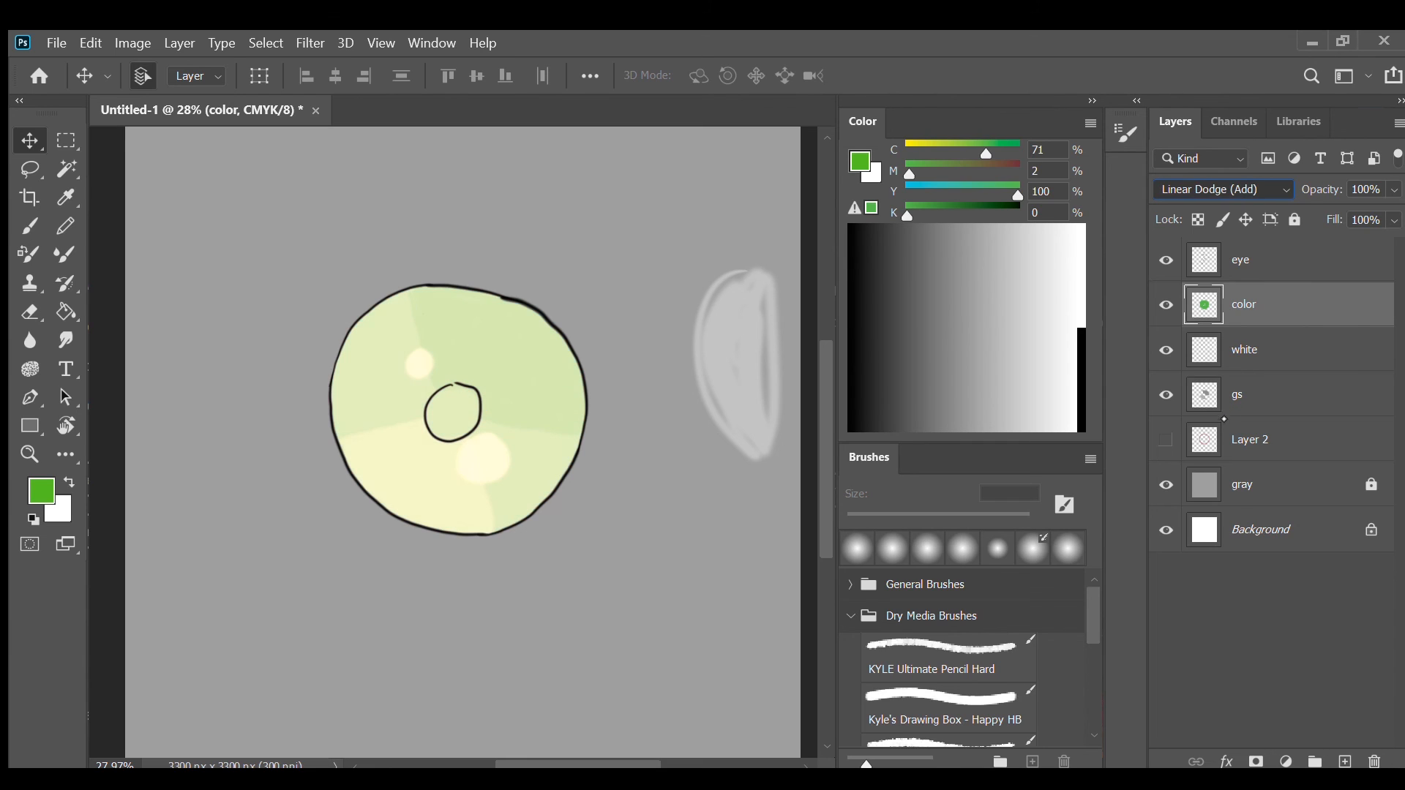
{"action": "key", "text": "shift+plus"}
{"action": "key", "text": "shift+plus"}
{"action": "key", "text": "shift+plus"}
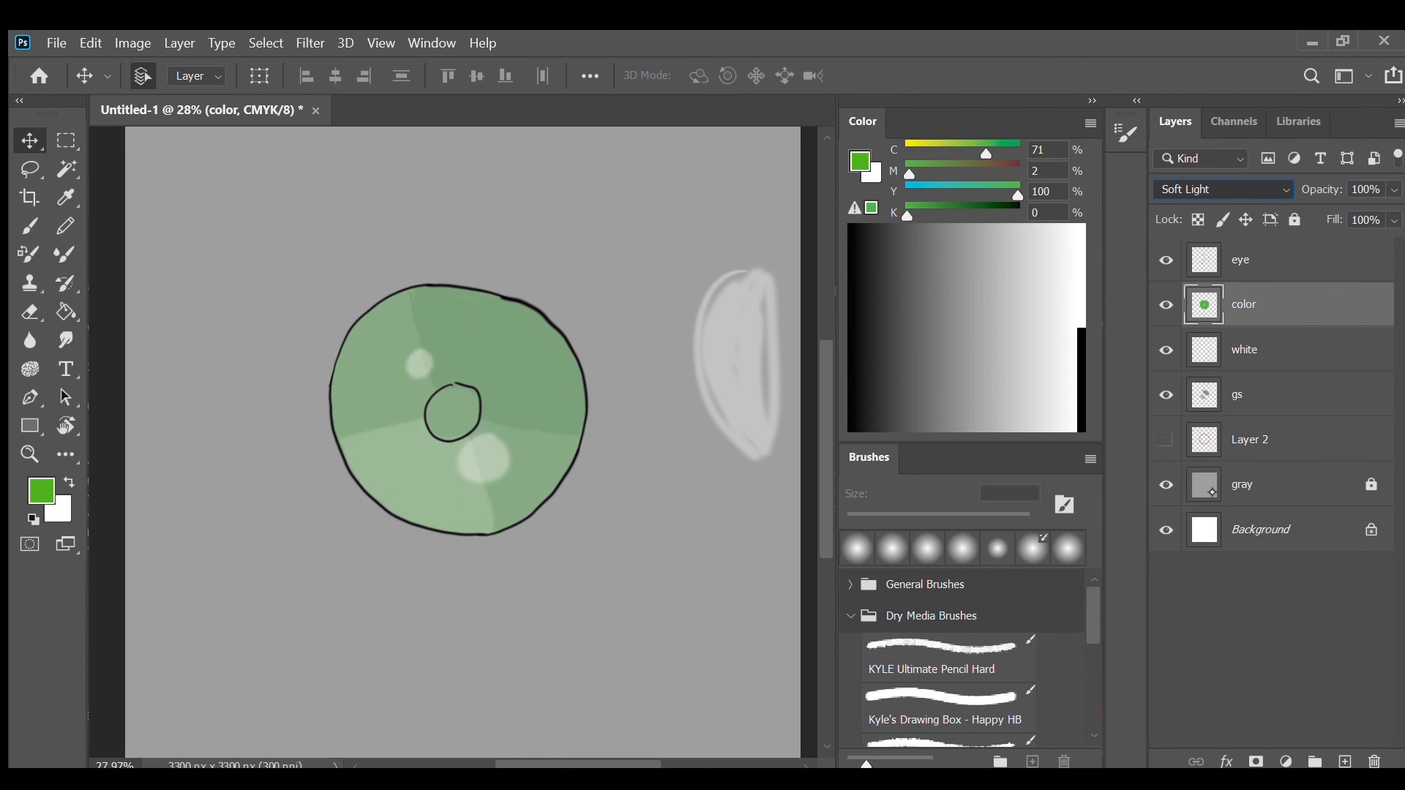
{"action": "key", "text": "shift+minus"}
{"action": "key", "text": "shift+plus"}
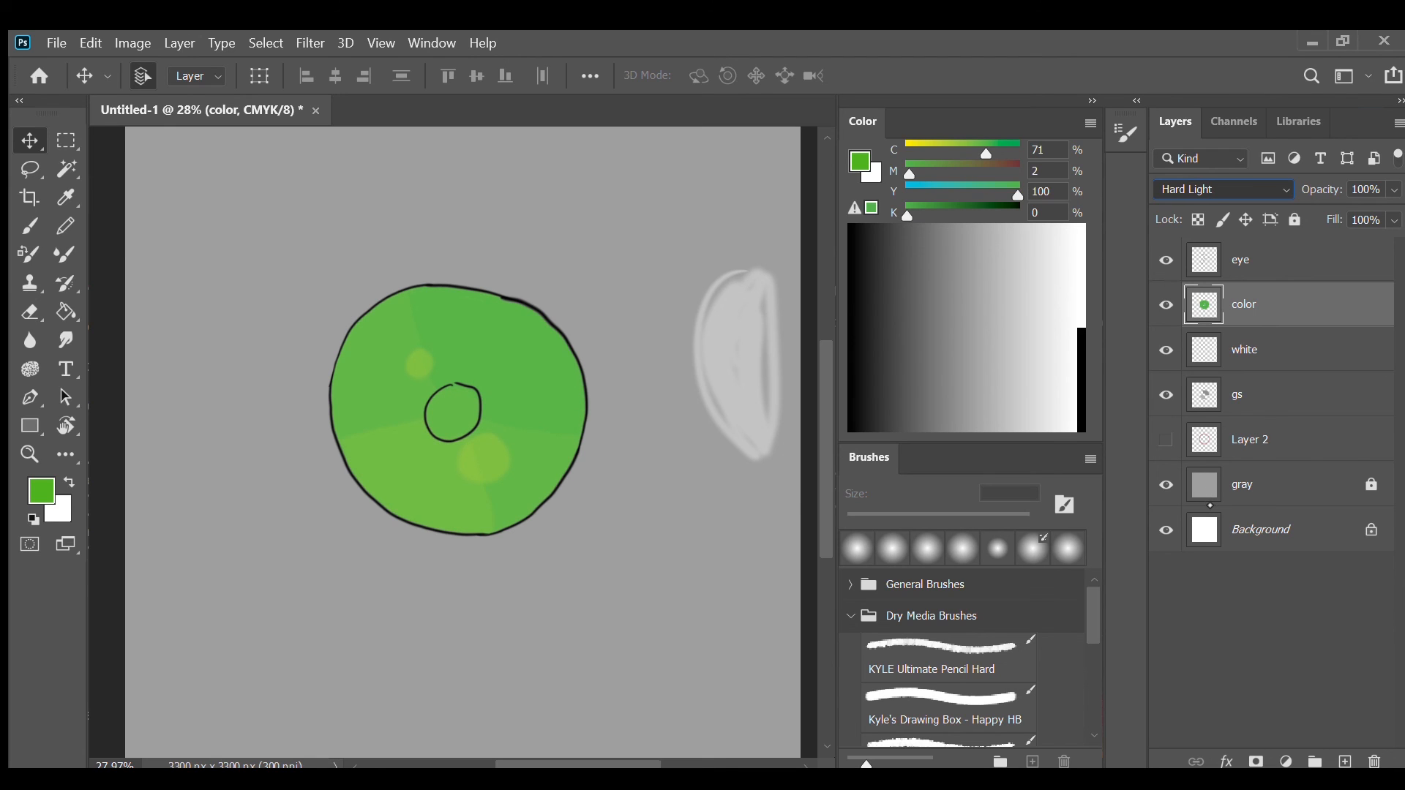
{"action": "key", "text": "shift+minus"}
{"action": "key", "text": "shift+plus"}
{"action": "key", "text": "shift+minus"}
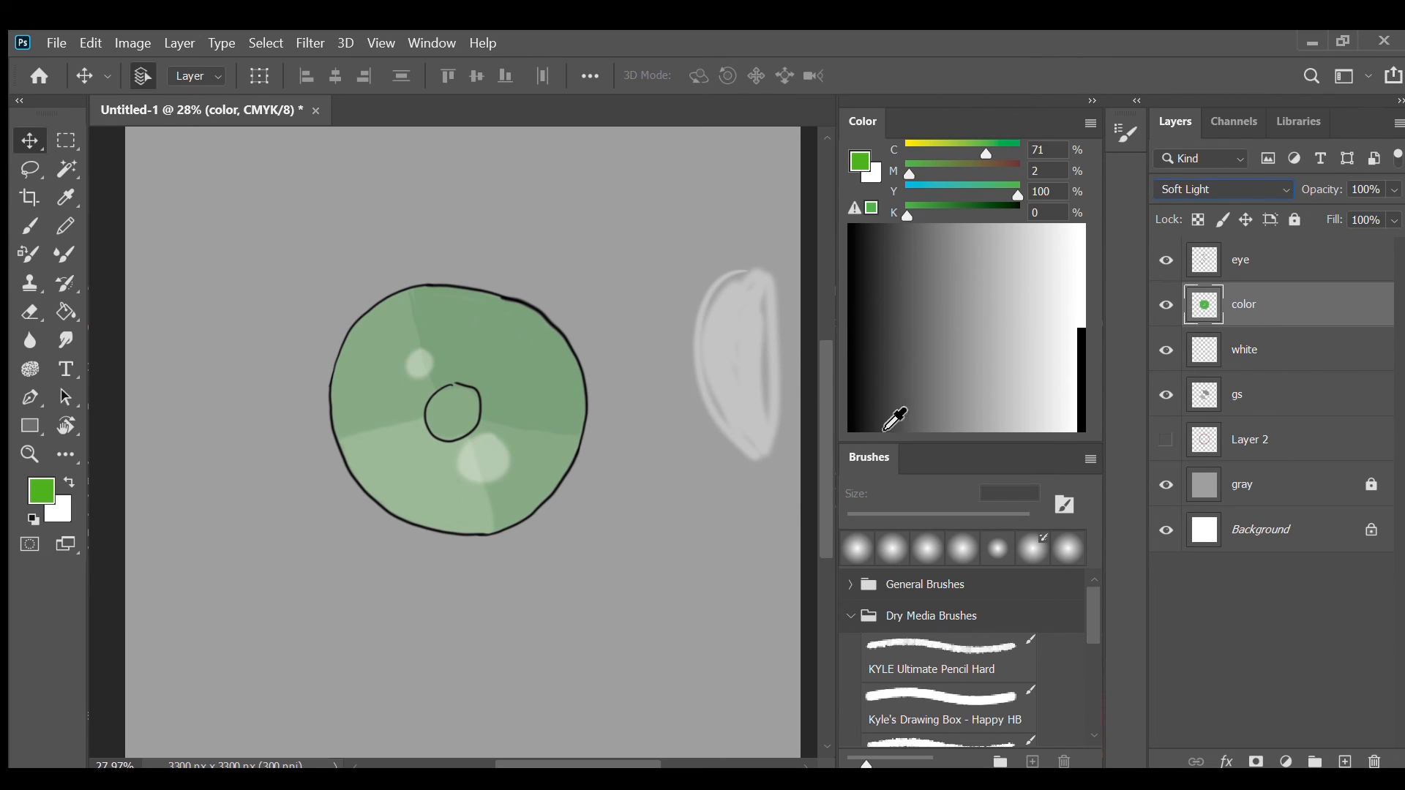
{"action": "scroll", "coordinate": [479, 422], "scroll_direction": "up", "scroll_amount": 3}
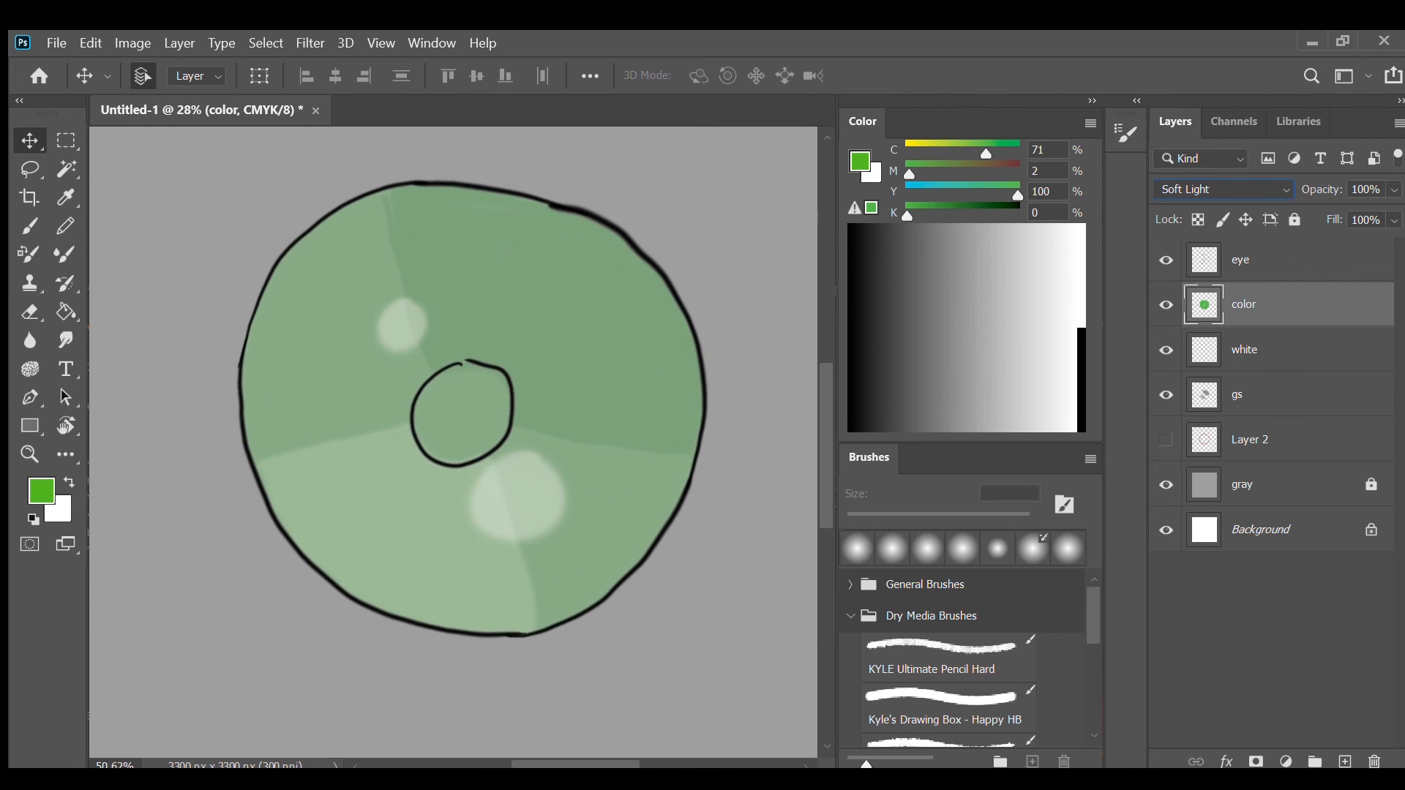